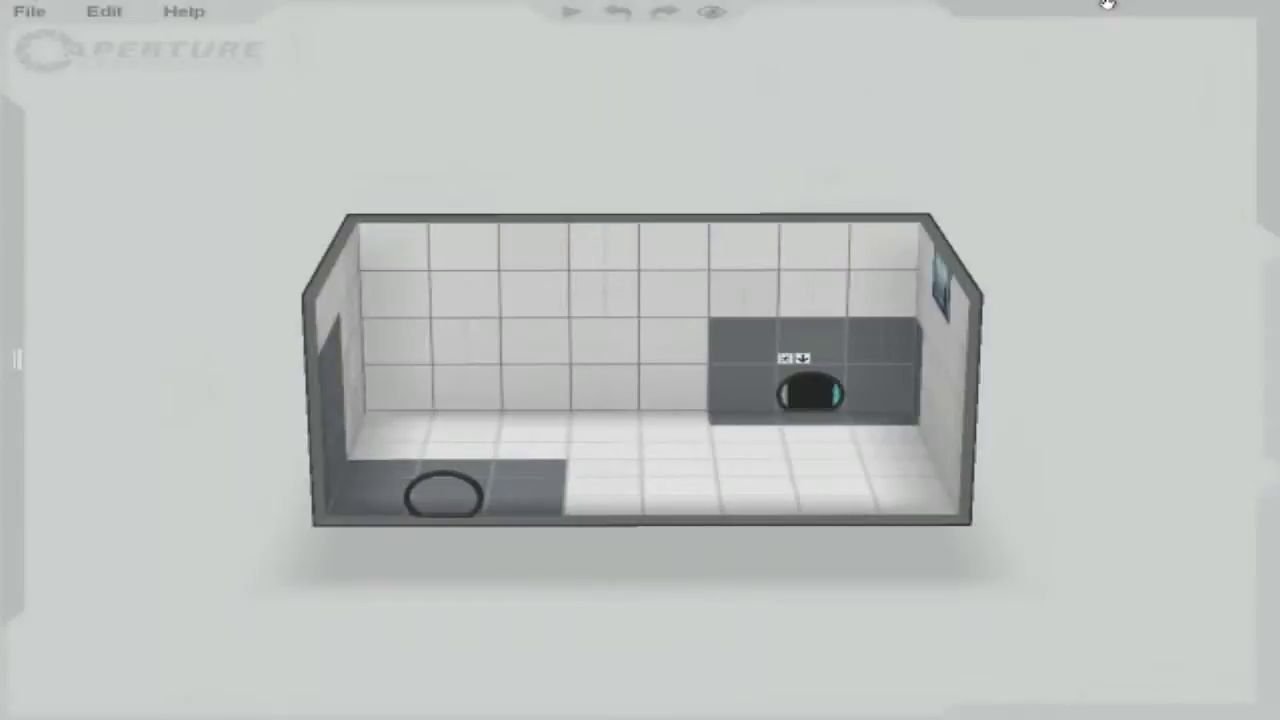
drag(1066, 8, 1275, 179)
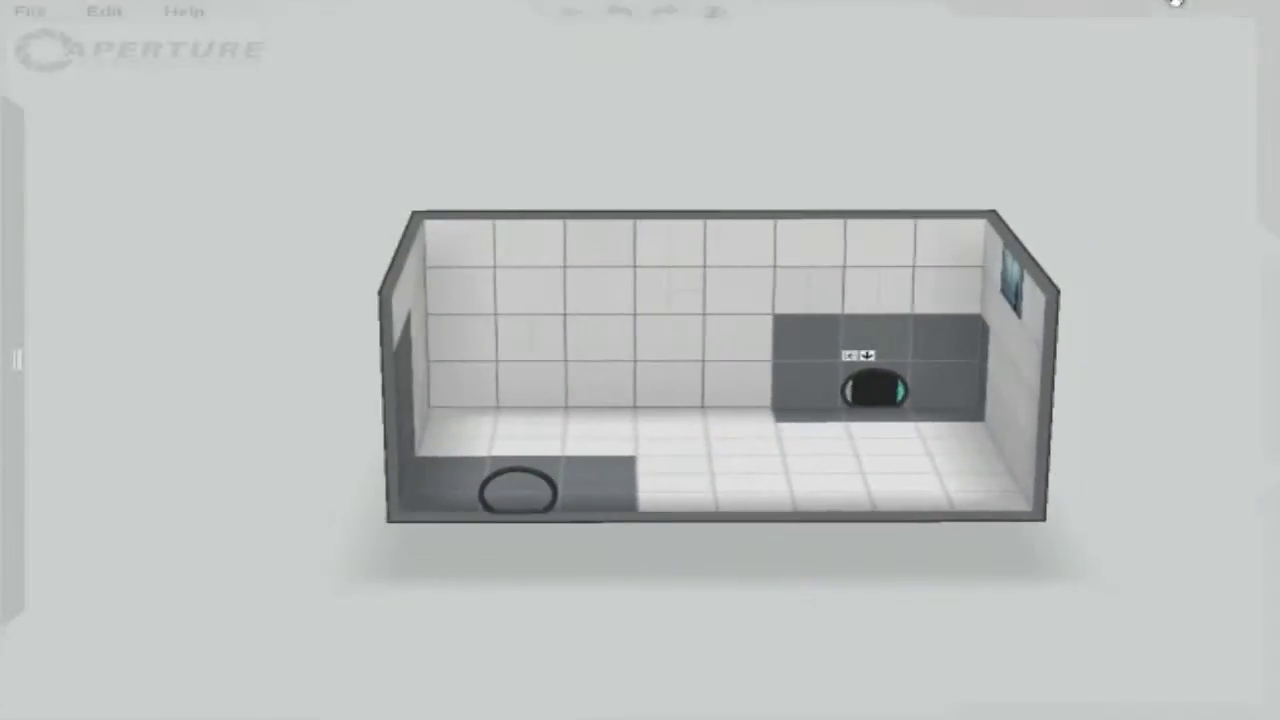
drag(390, 520, 340, 428)
right_drag(340, 428, 1037, 659)
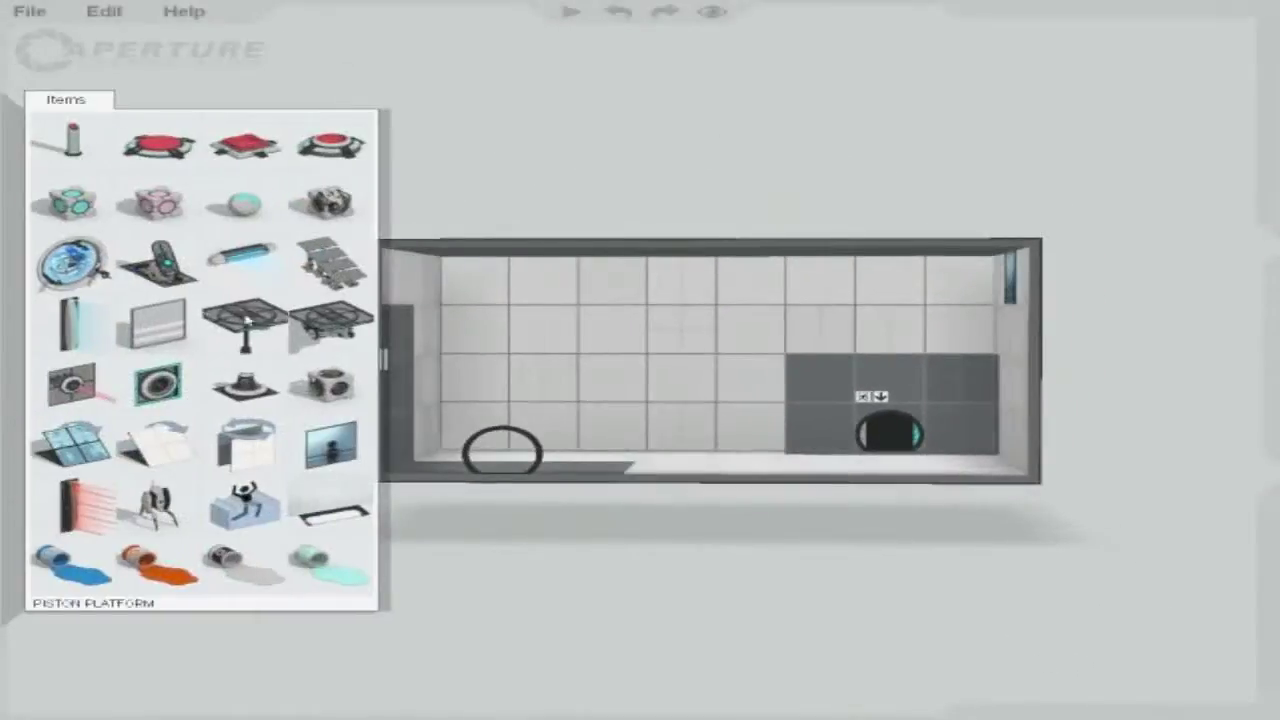
right_drag(1042, 716, 1166, 716)
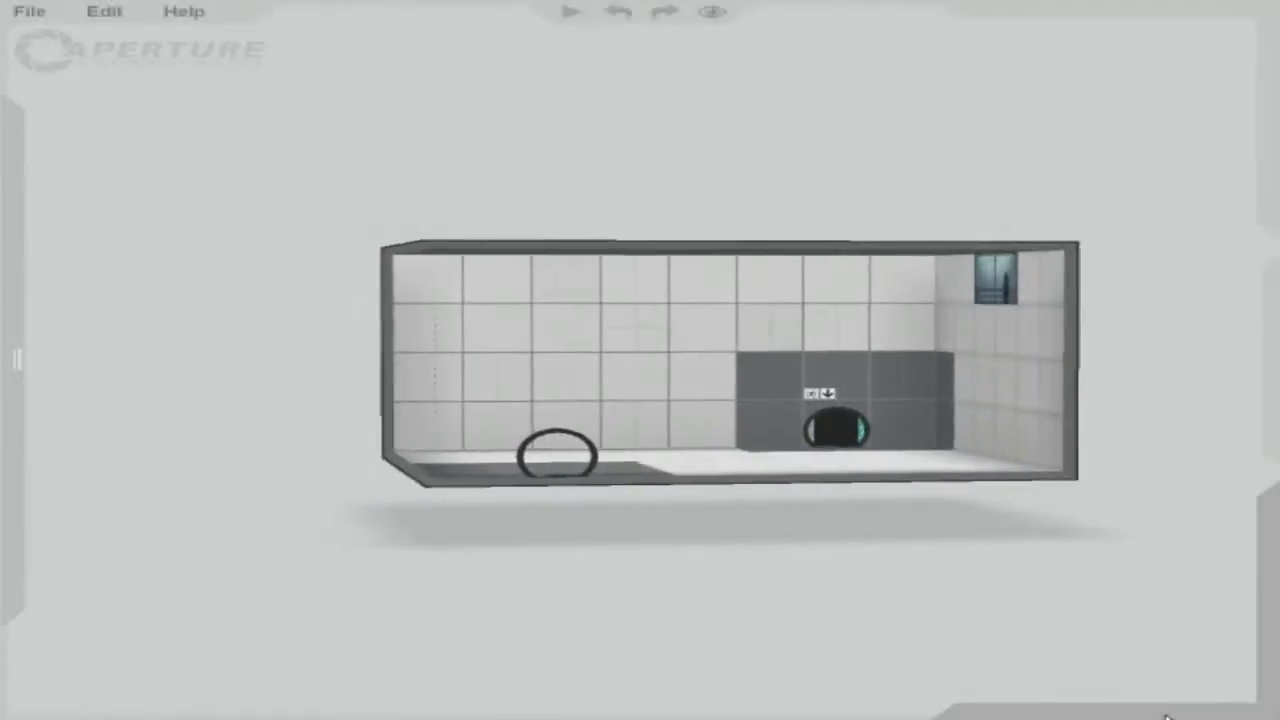
right_drag(1269, 678, 1229, 716)
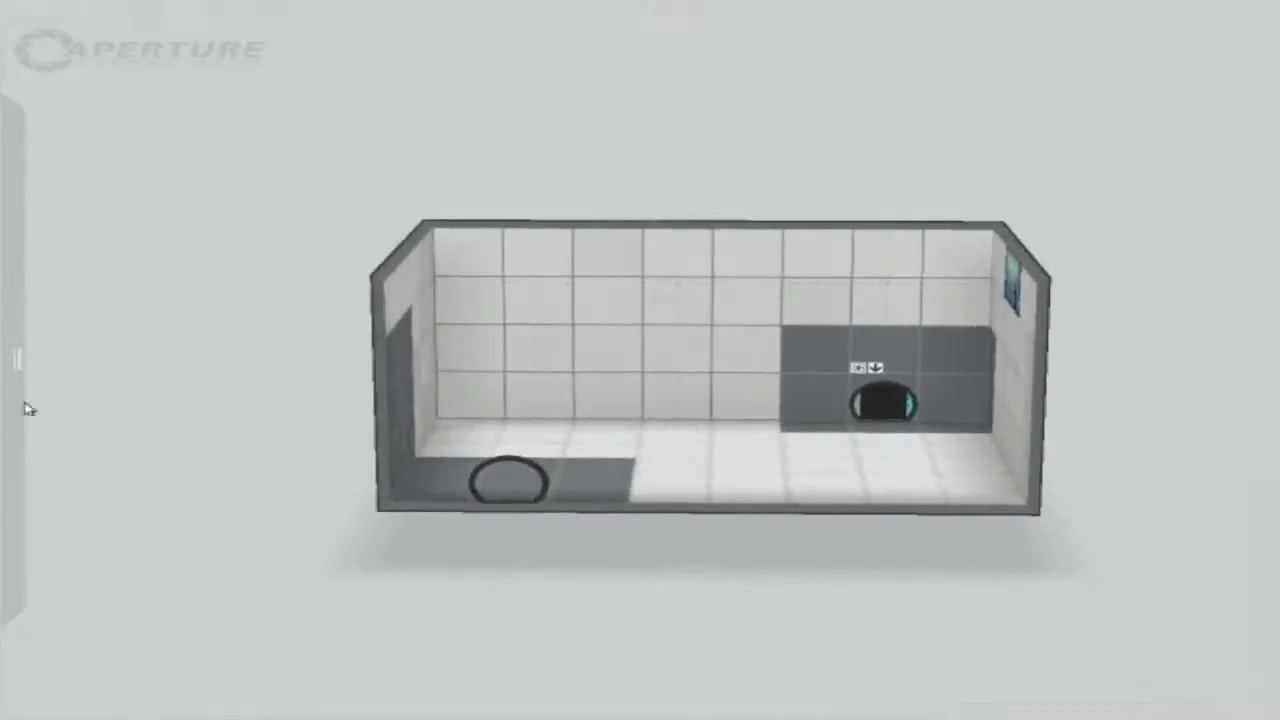
Place a pedestal button on the floor near the back wall and connect it to the exit door
mouse_move(4, 354)
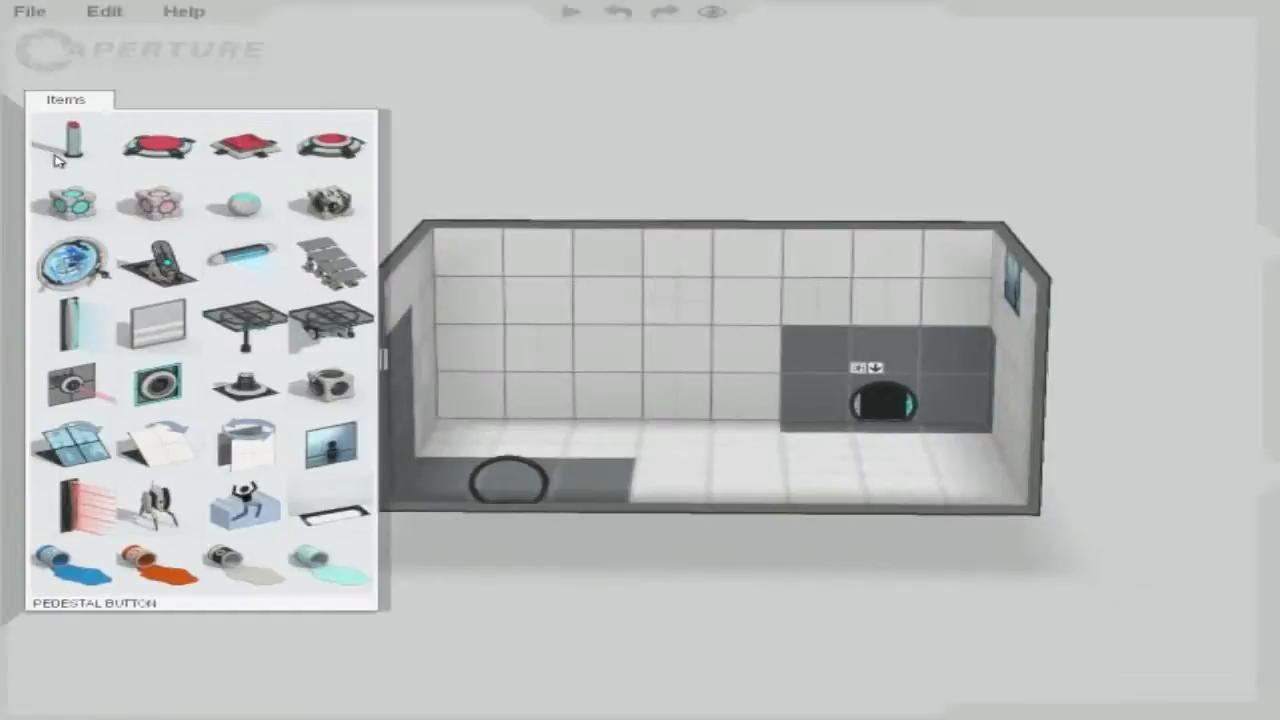
drag(72, 150, 765, 438)
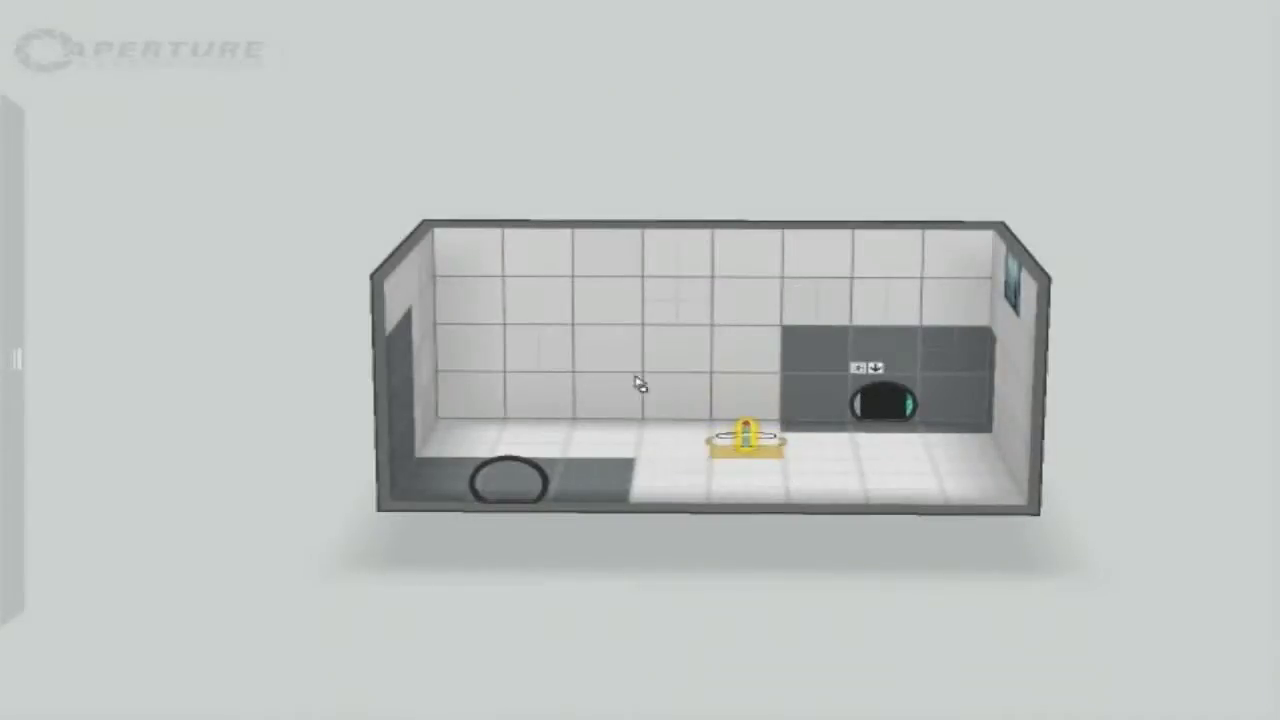
right_click(747, 437)
click(748, 437)
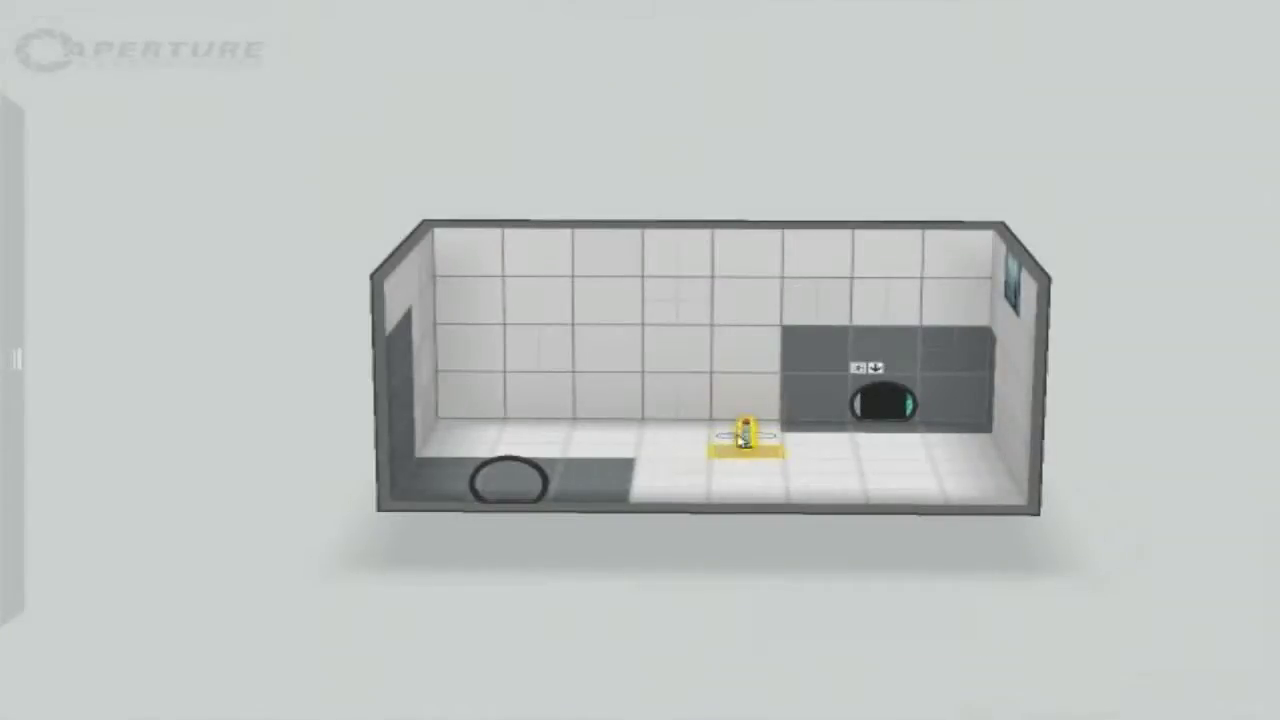
right_click(747, 436)
click(833, 455)
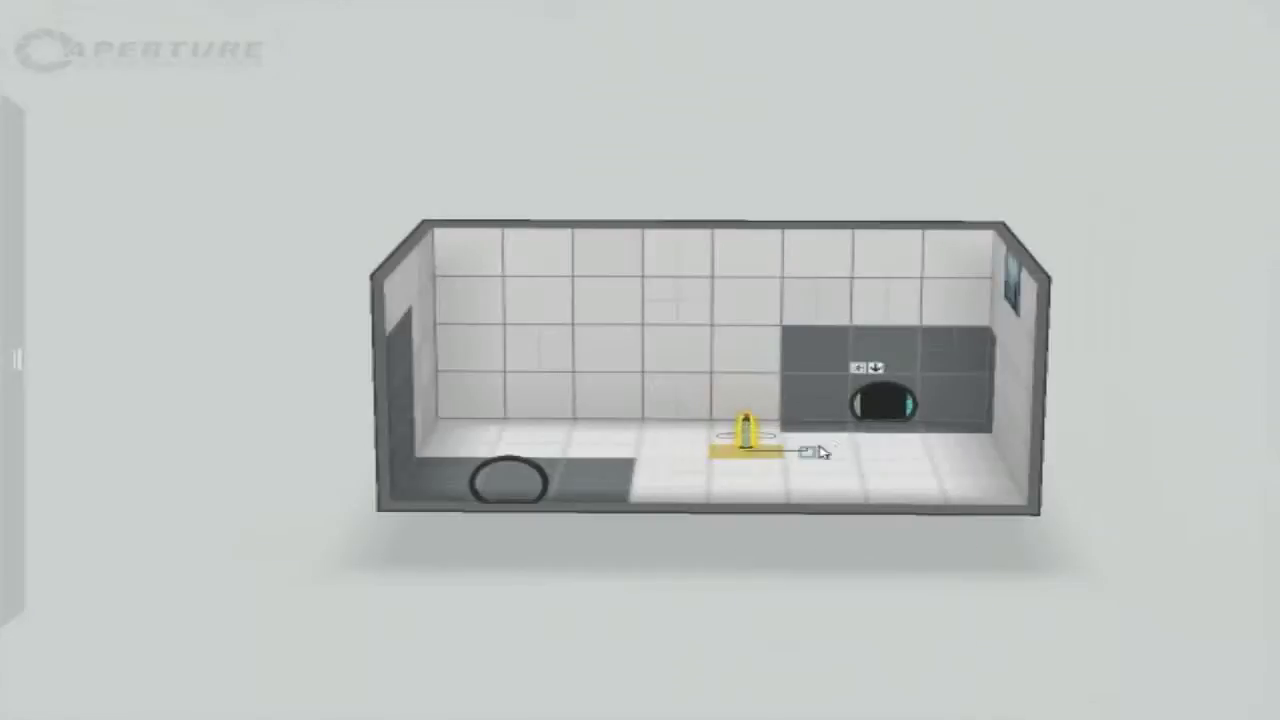
click(892, 404)
Review the settings of the exit door and the pedestal button, and delete the pedestal button
right_click(860, 406)
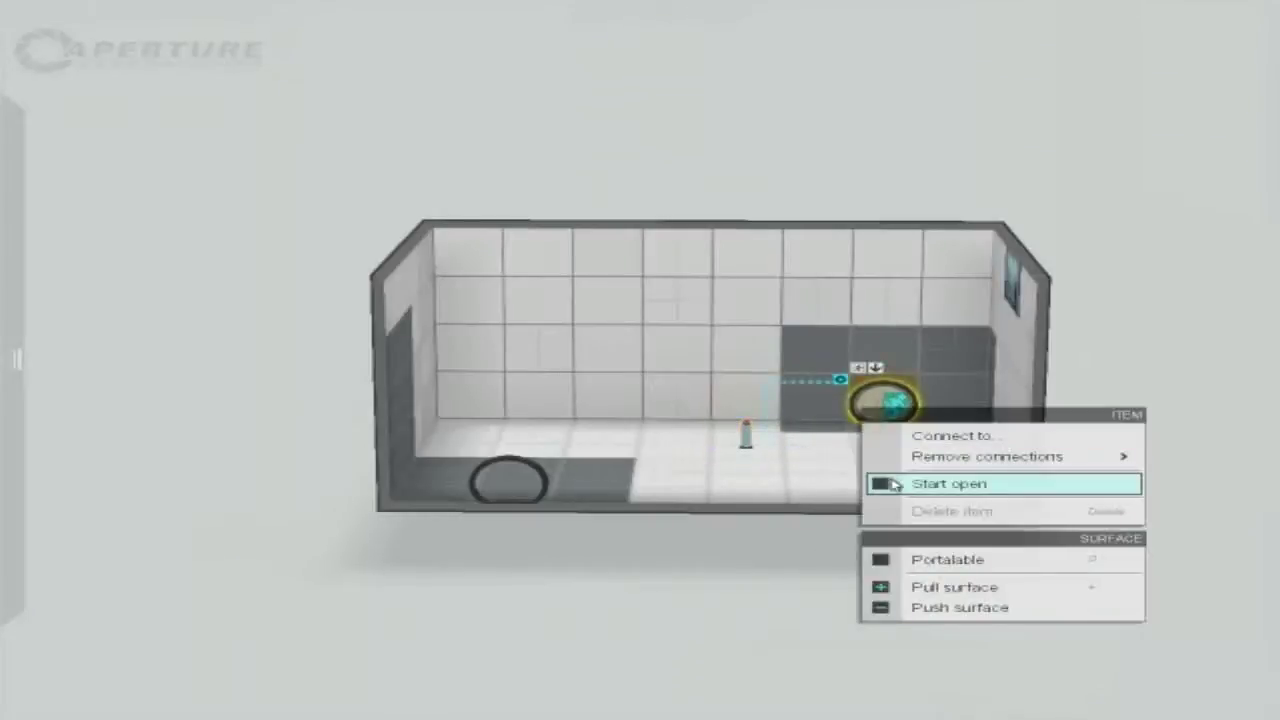
right_click(744, 434)
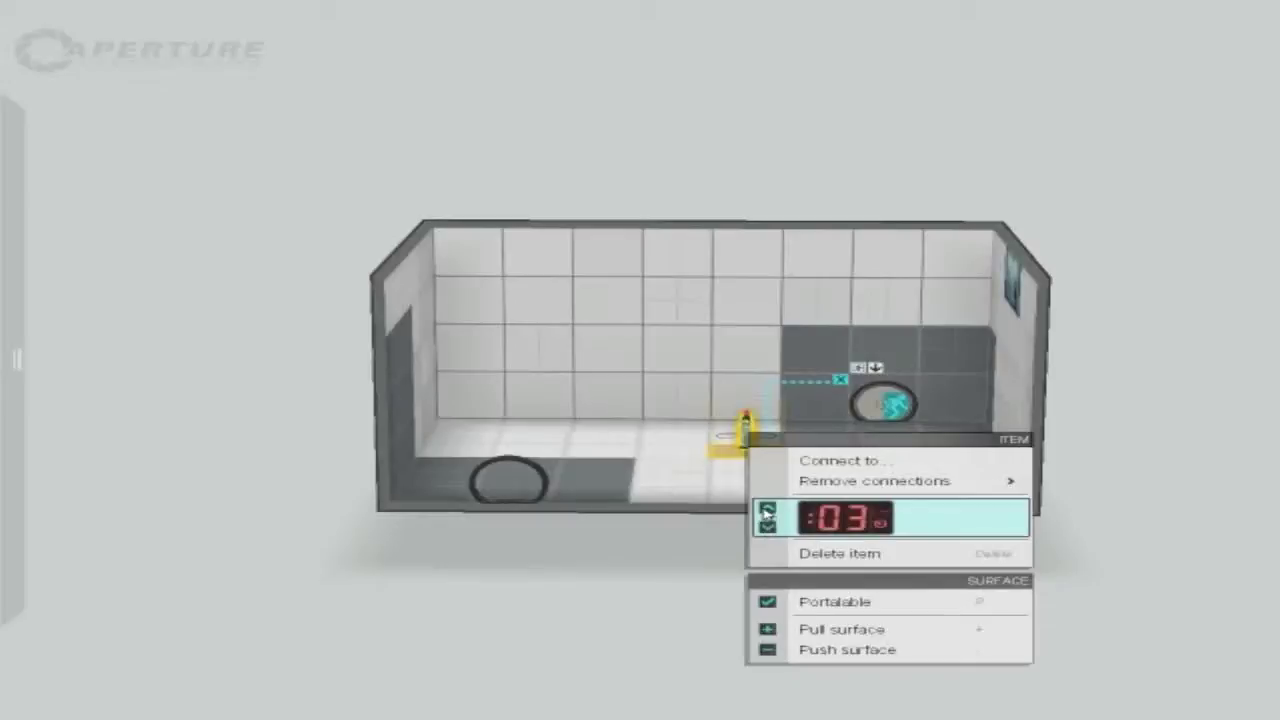
click(510, 572)
mouse_move(5, 383)
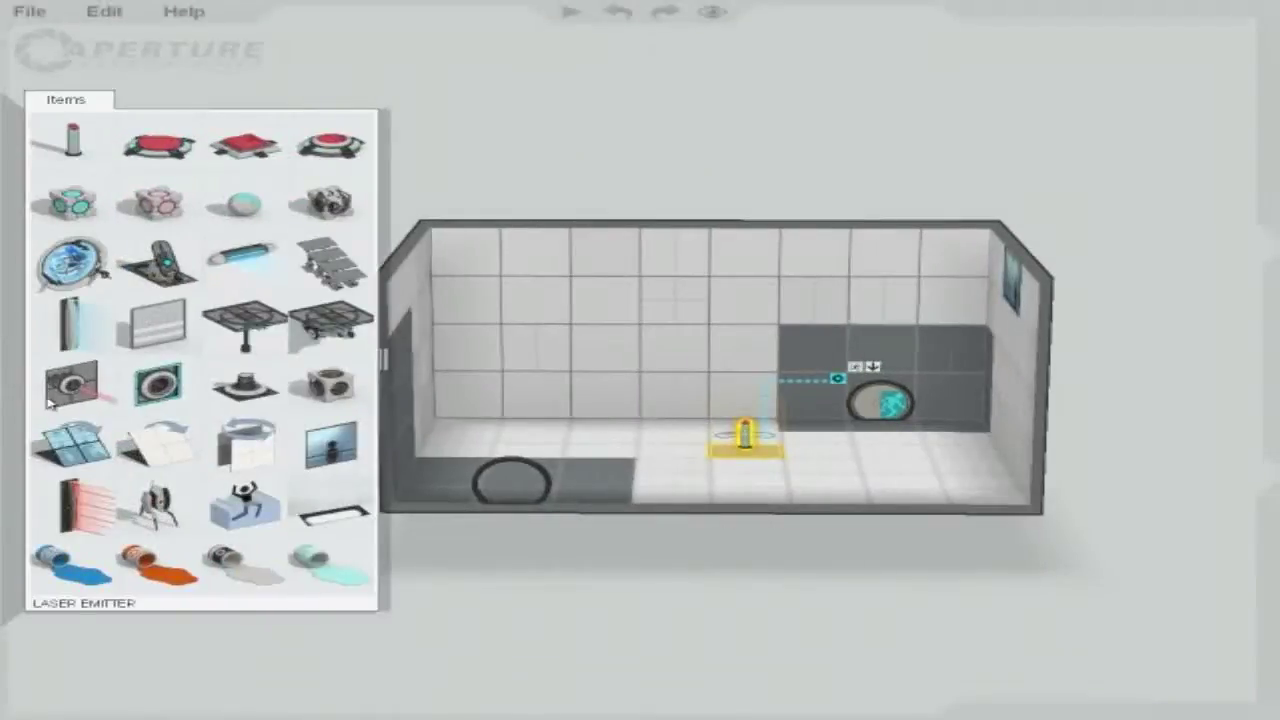
key(Delete)
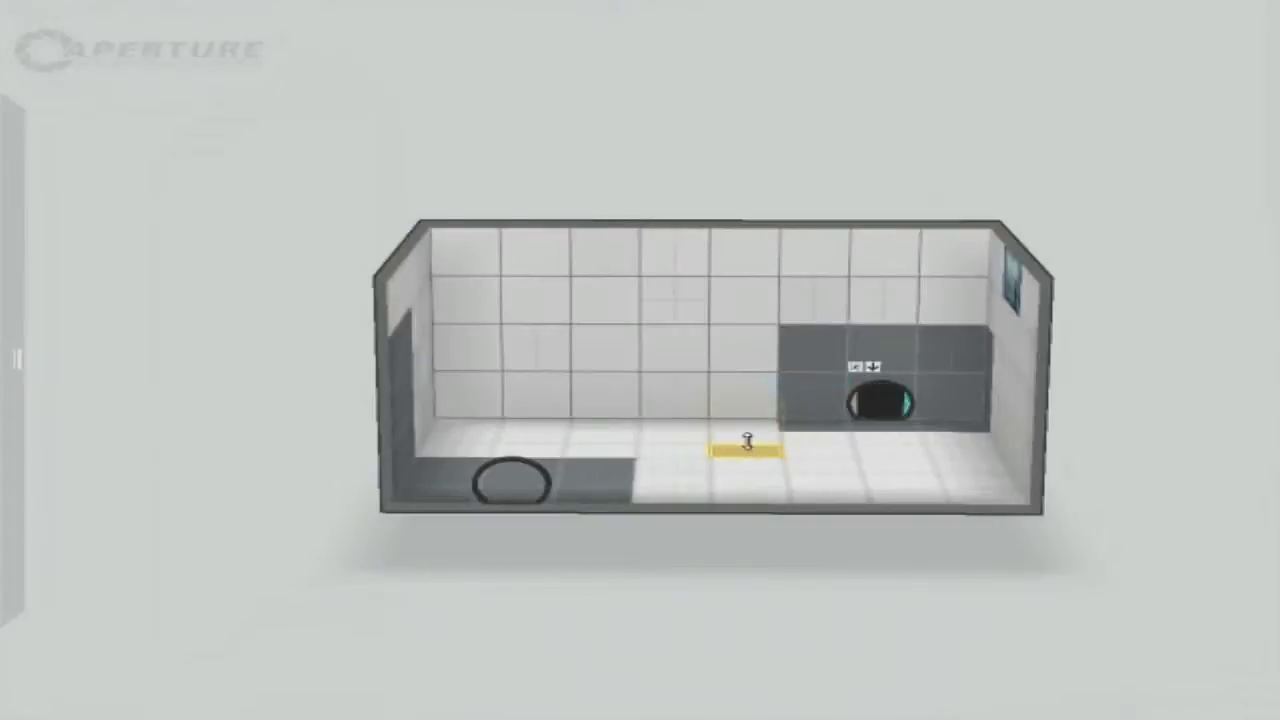
Place a weighted cube with its dropper on the floor near the middle of the back wall
mouse_move(12, 410)
mouse_move(10, 240)
drag(70, 203, 670, 440)
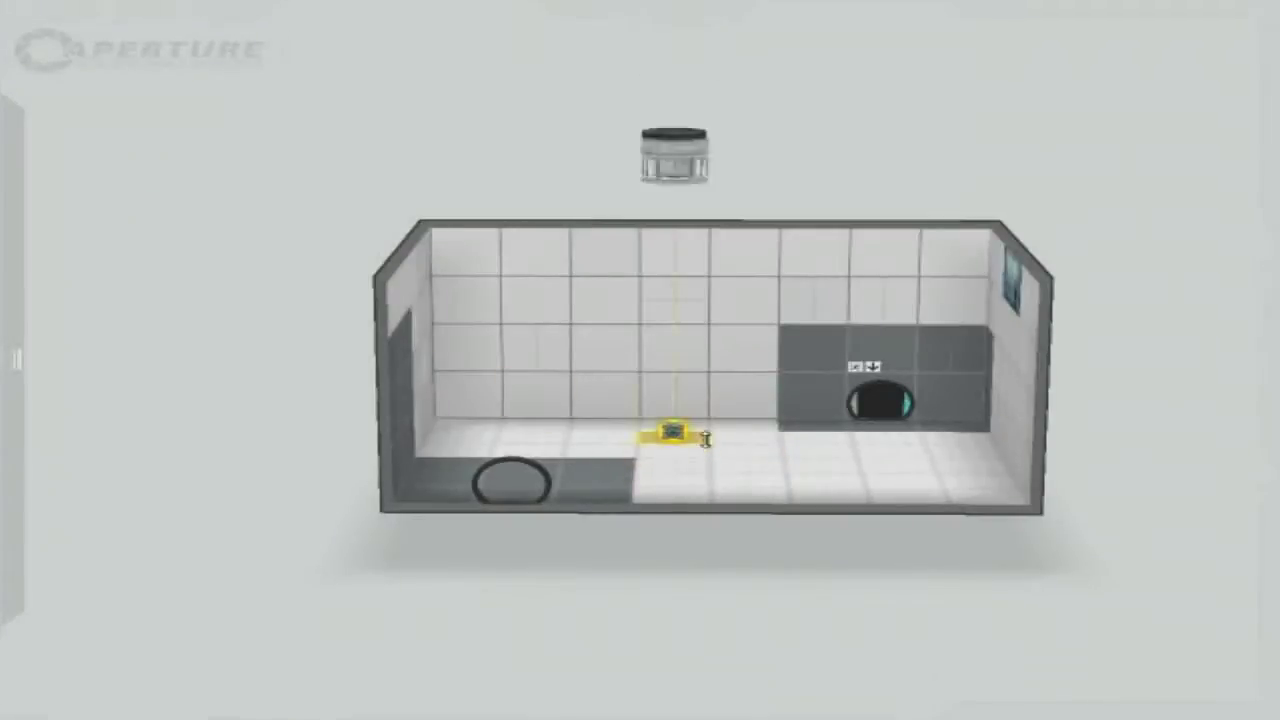
Disable the weighted cube's dropper and enable it again
right_click(670, 280)
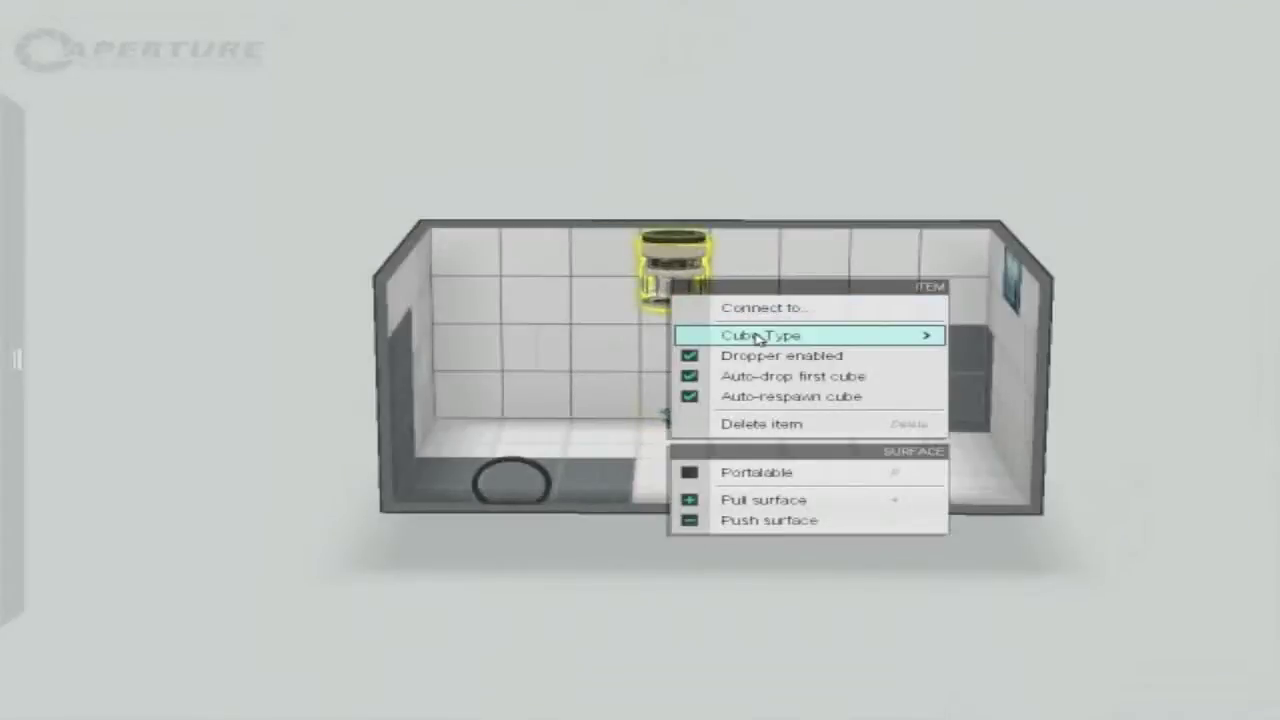
mouse_move(765, 340)
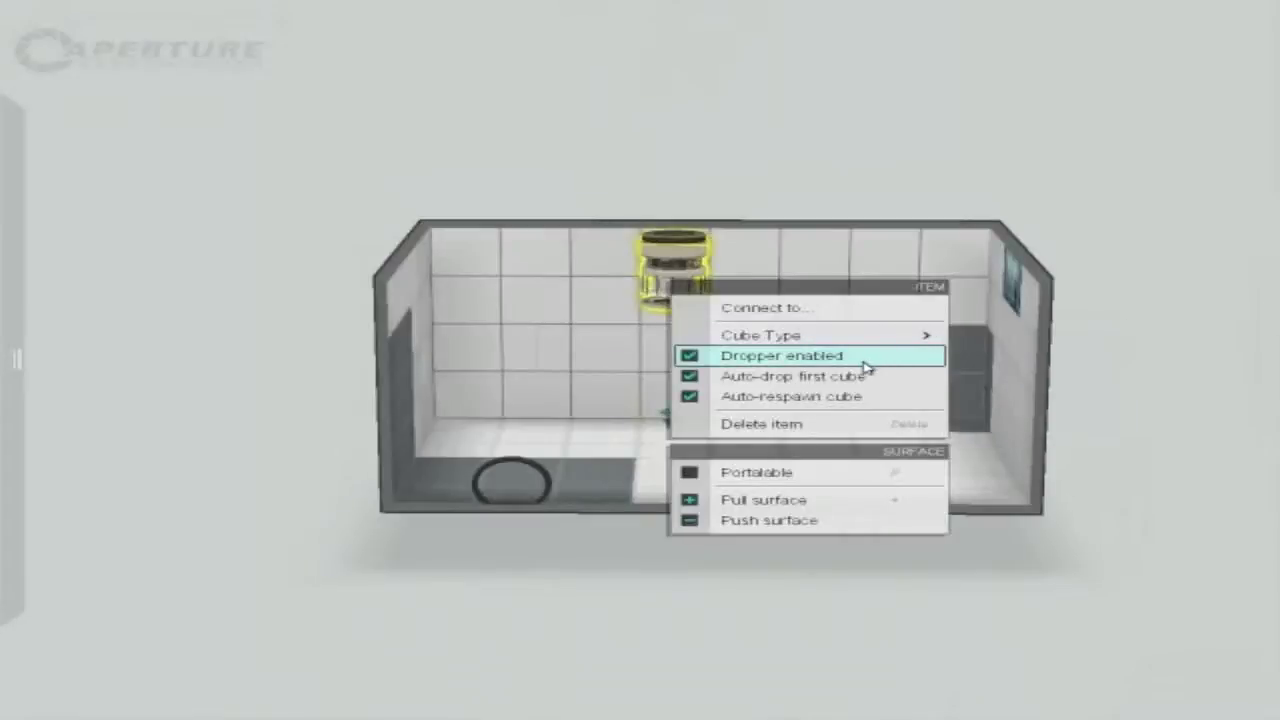
click(695, 358)
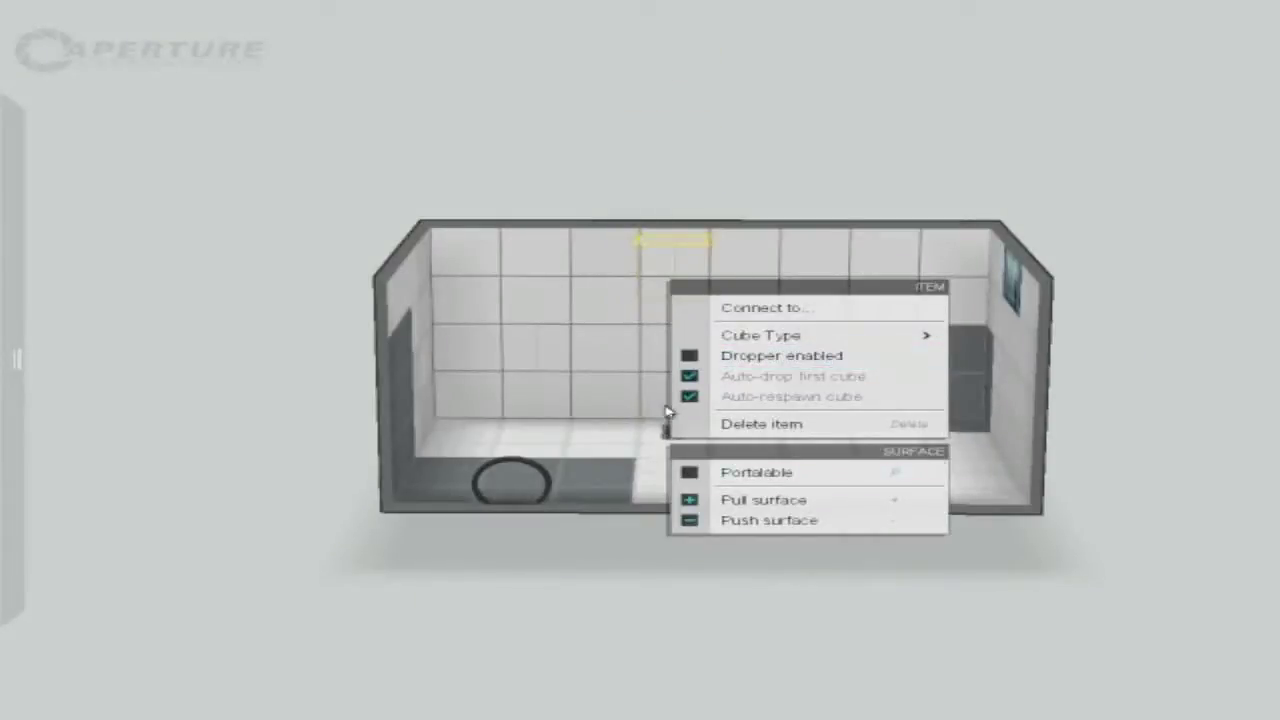
click(652, 454)
right_click(668, 432)
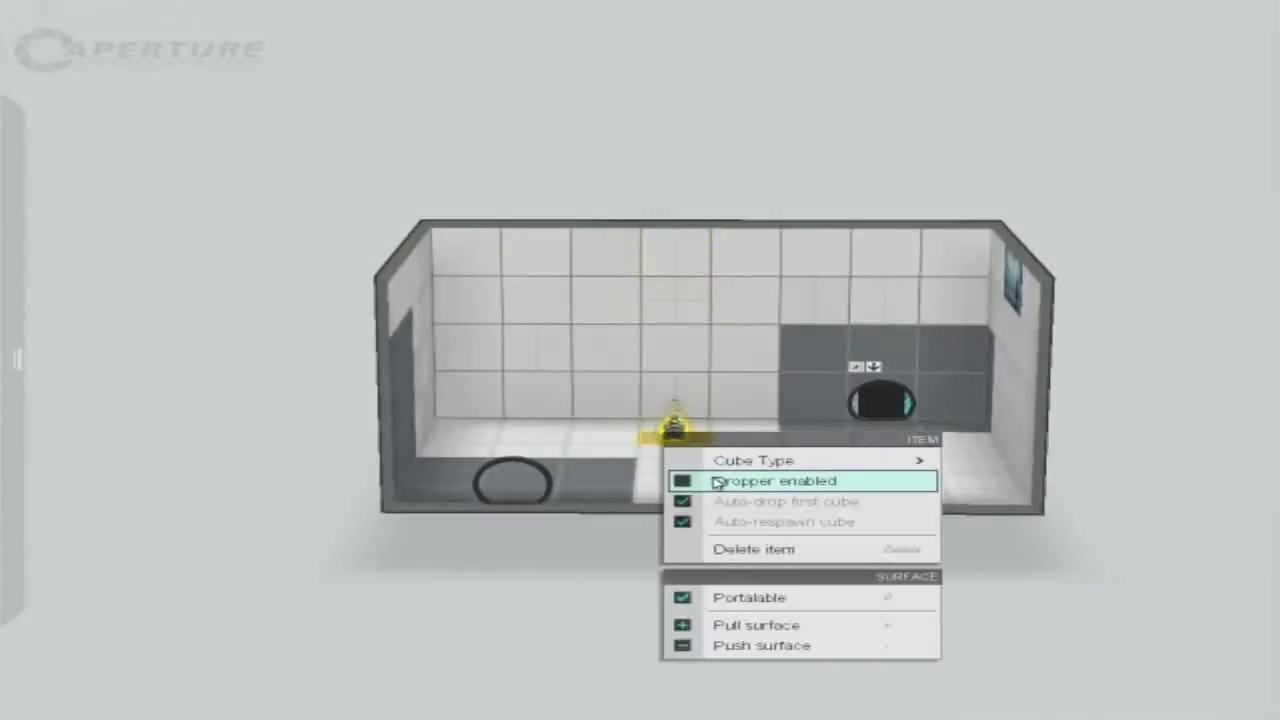
click(683, 481)
Turn off automatic dropping of the first cube for the cube dropper
right_click(683, 285)
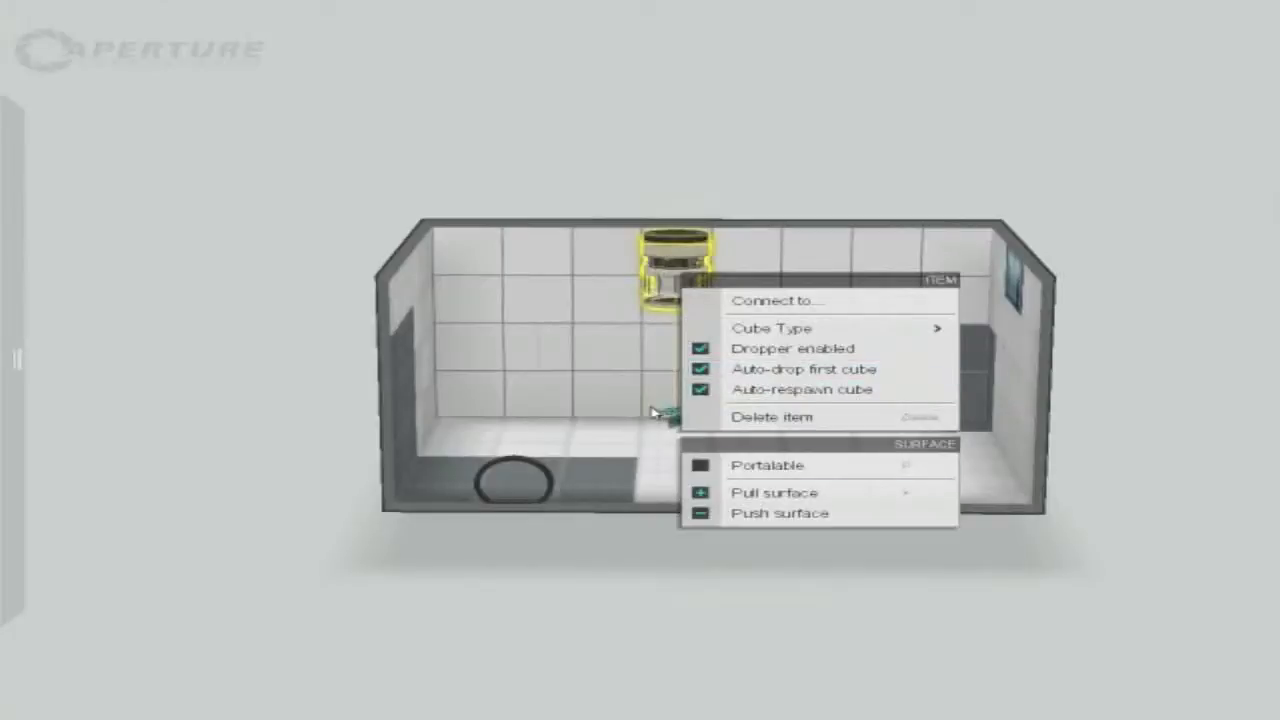
click(700, 374)
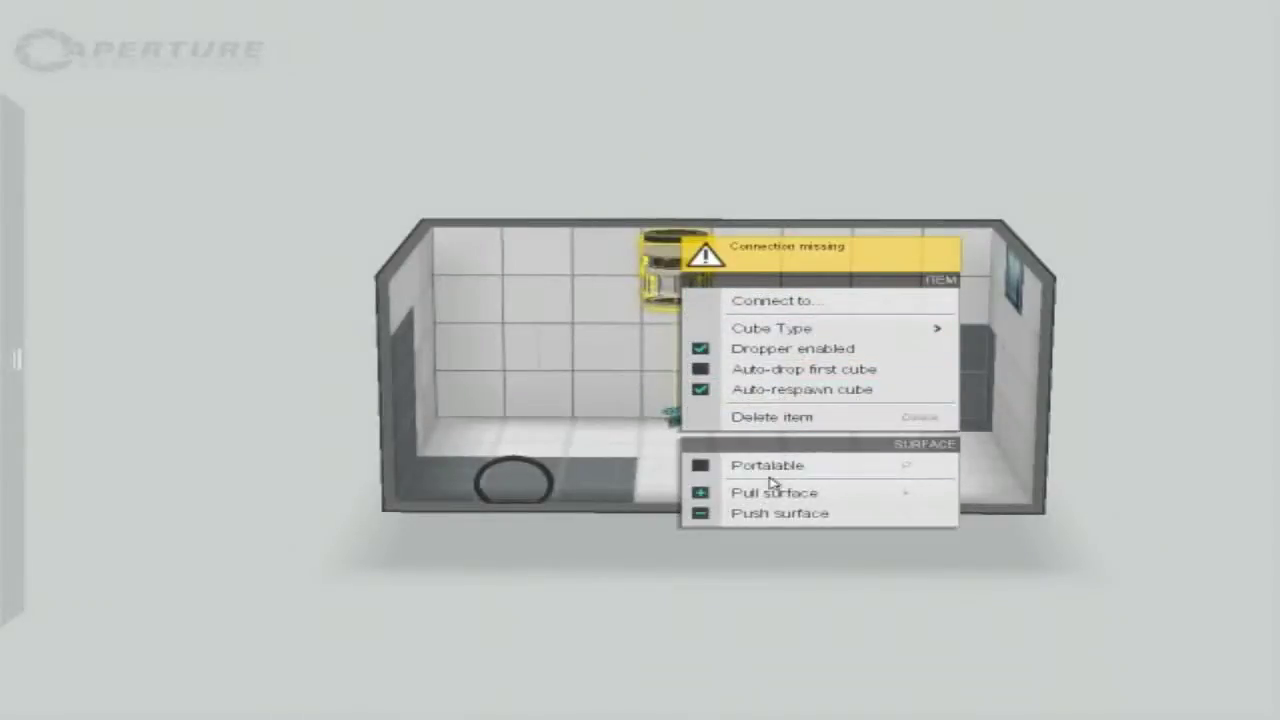
click(564, 610)
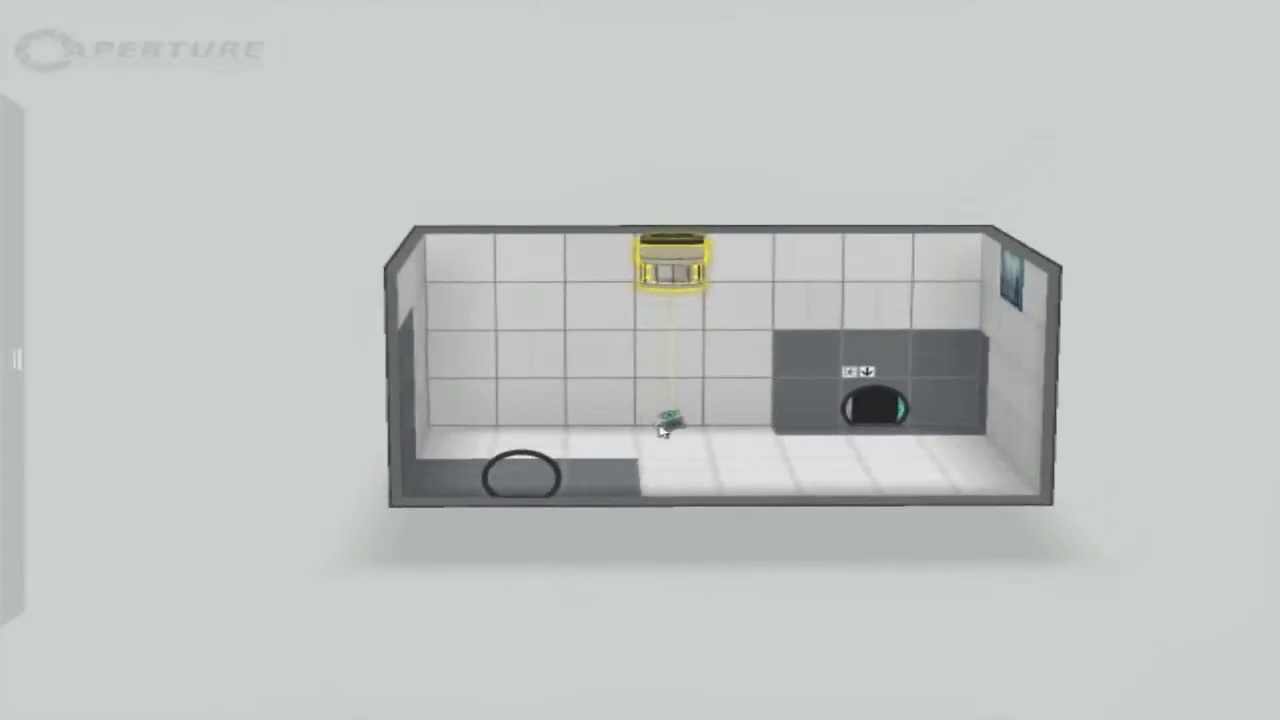
Make two adjacent dark floor tiles near the entry door portalable
drag(662, 428, 468, 453)
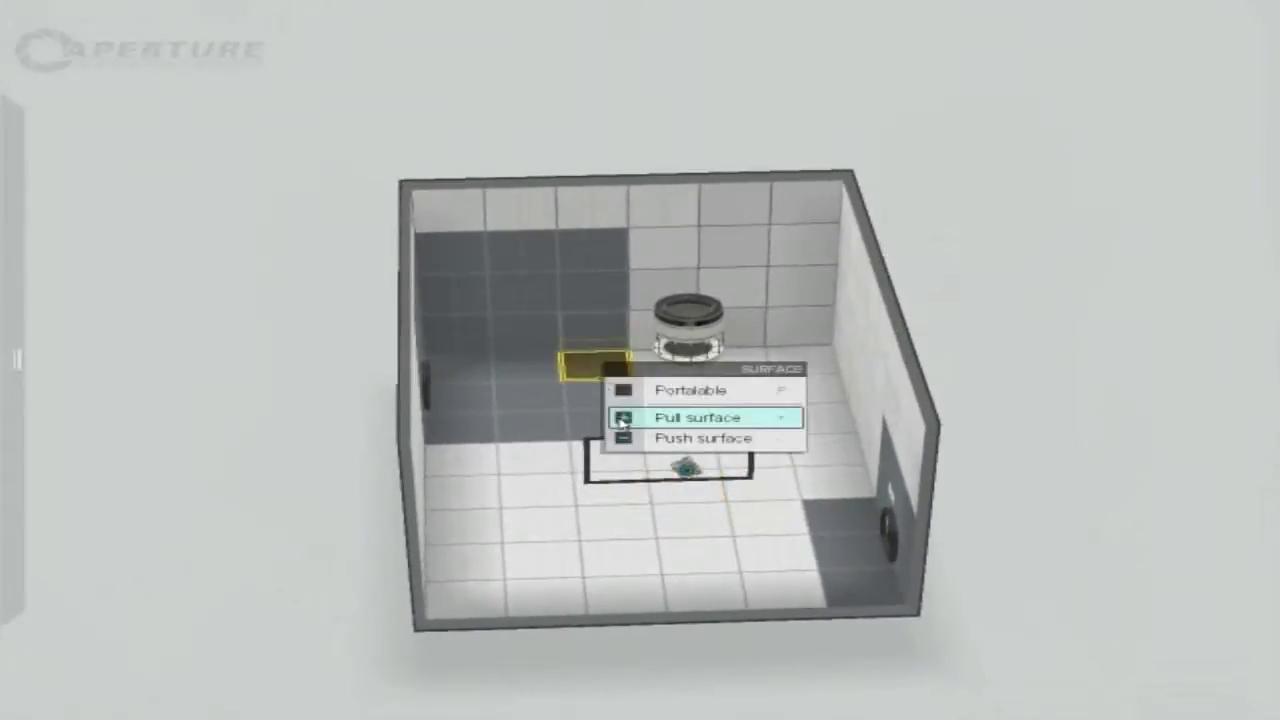
click(624, 393)
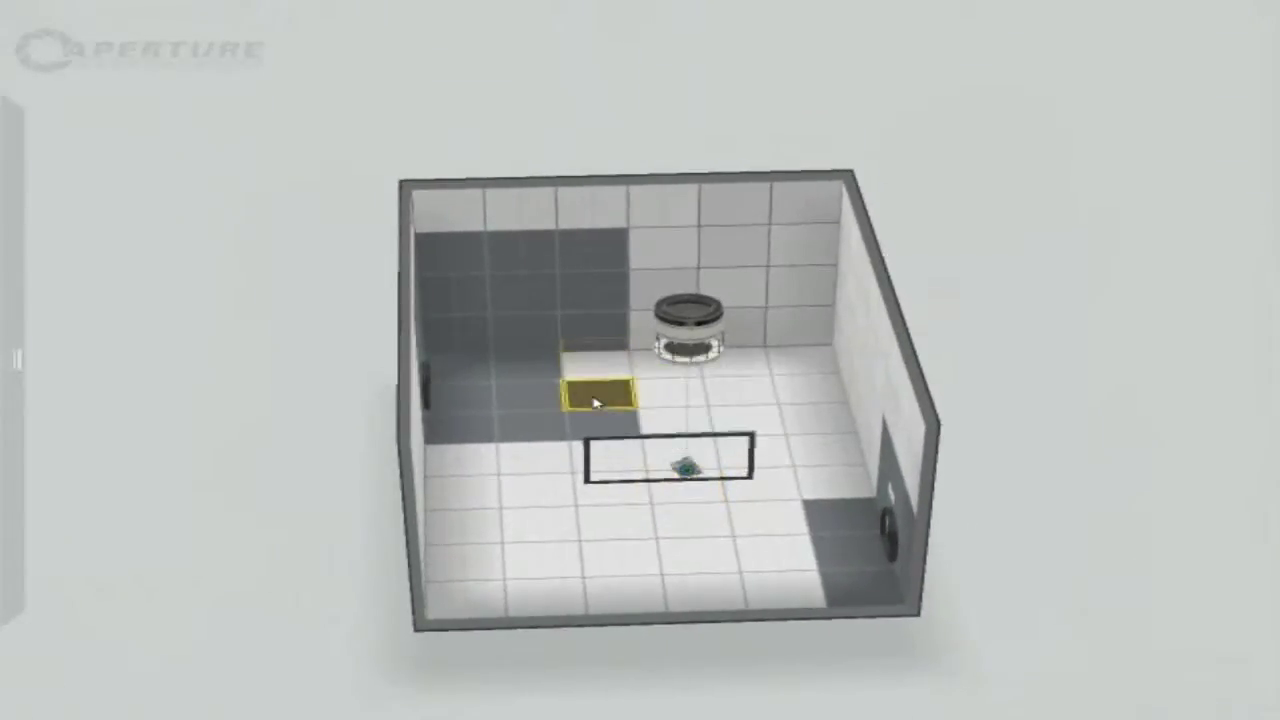
key(p)
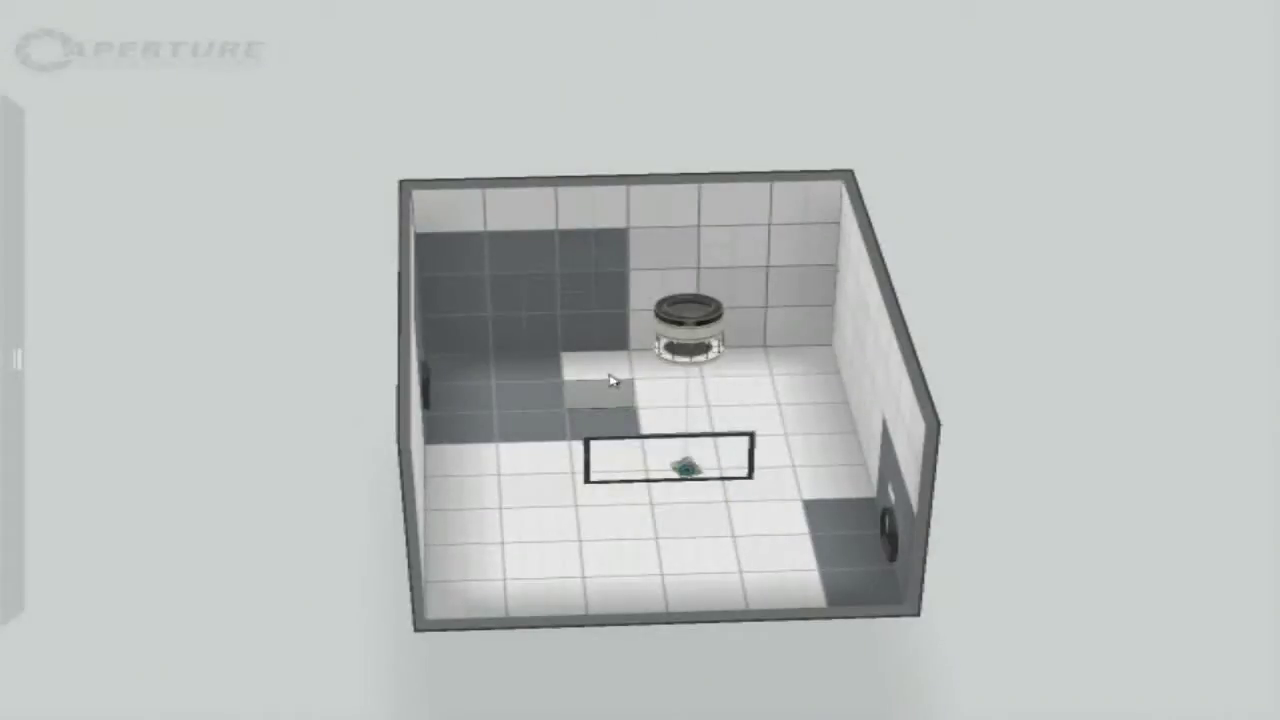
Push the floor down into a pit two blocks deep beside the entry door and clear the leftover column inside it
click(610, 376)
key(minus)
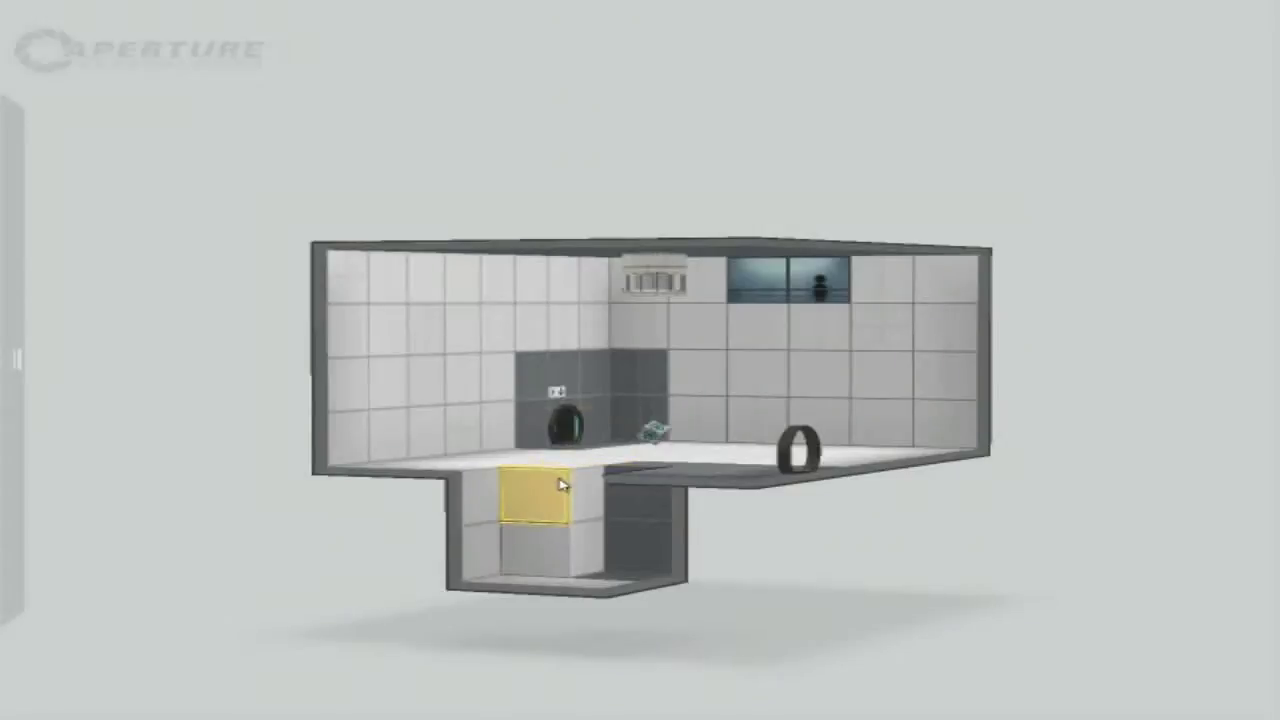
click(562, 466)
key(minus)
key(minus)
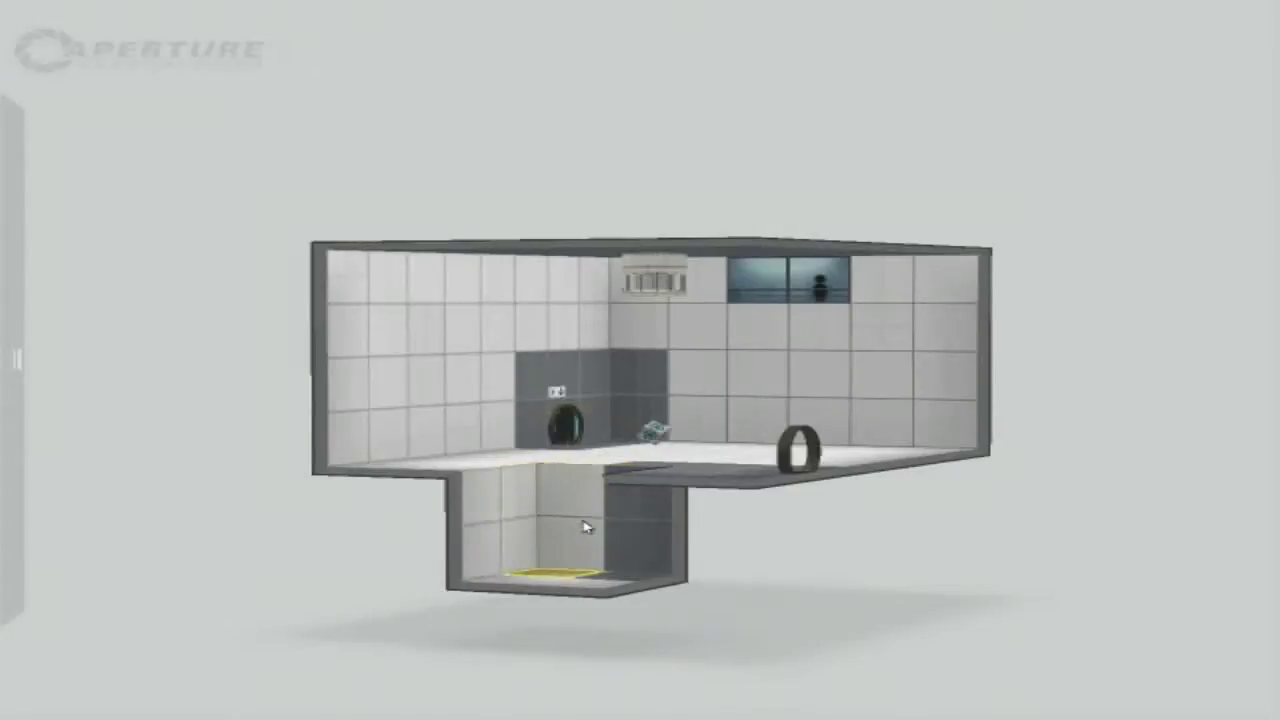
right_drag(797, 502, 646, 560)
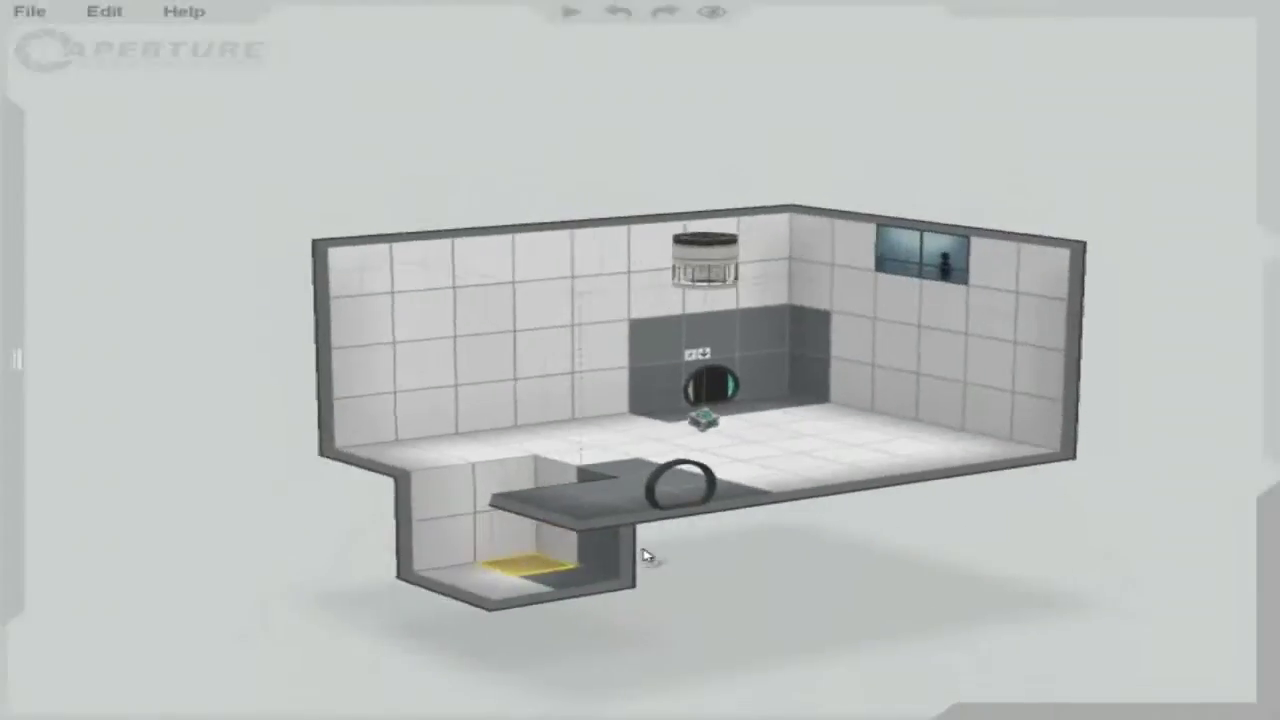
right_click(560, 568)
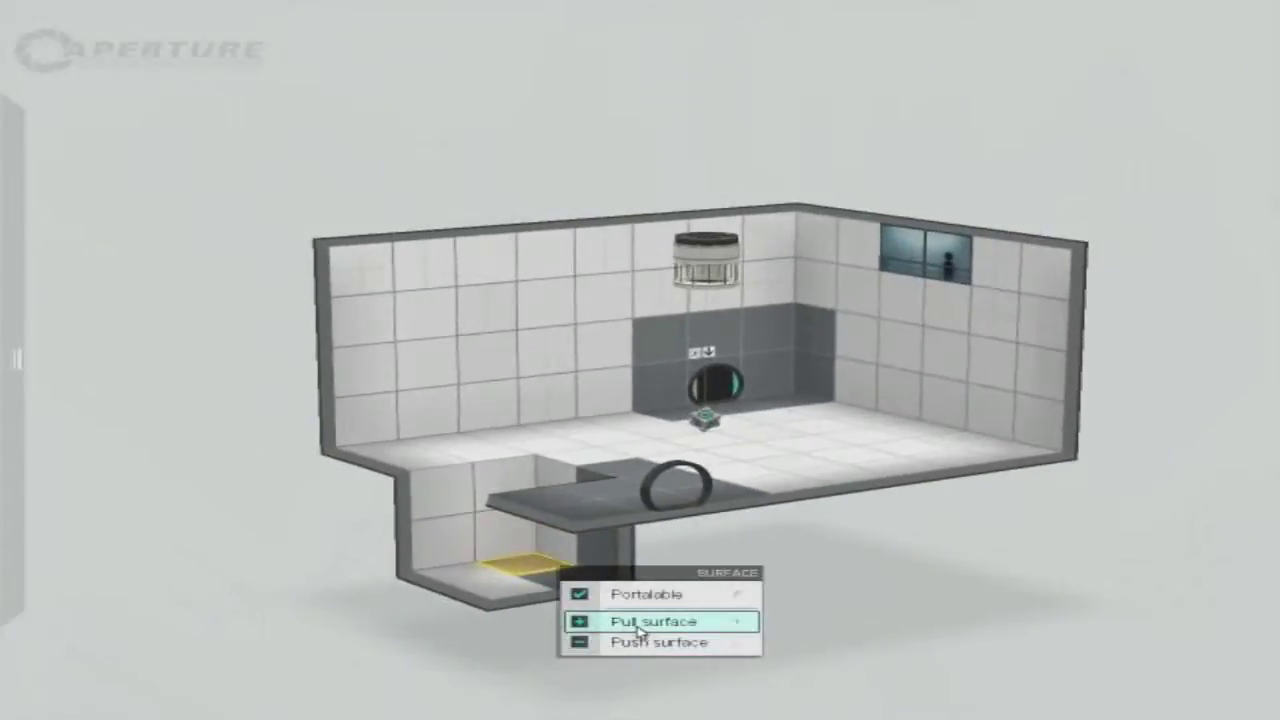
click(604, 518)
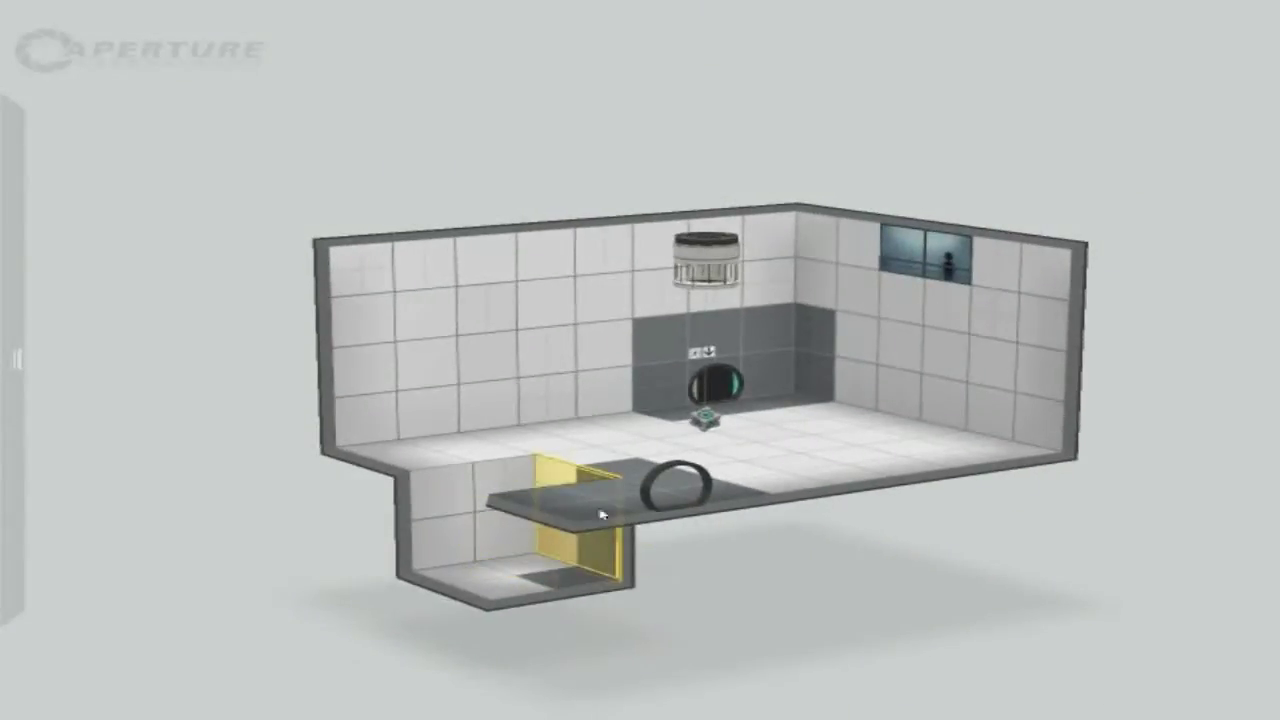
click(820, 487)
Move the cube dropper over the pit so that its cube lands on the pit floor
drag(1070, 466, 902, 545)
drag(755, 272, 523, 389)
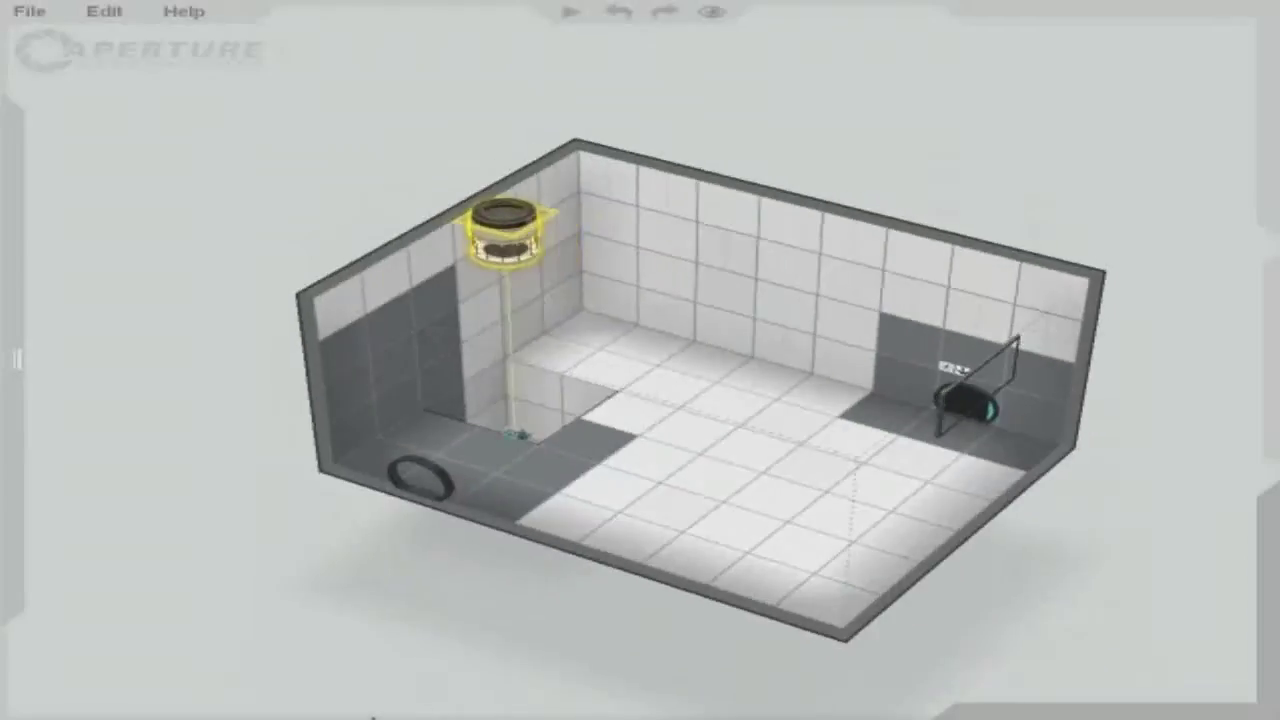
right_drag(866, 632, 1071, 526)
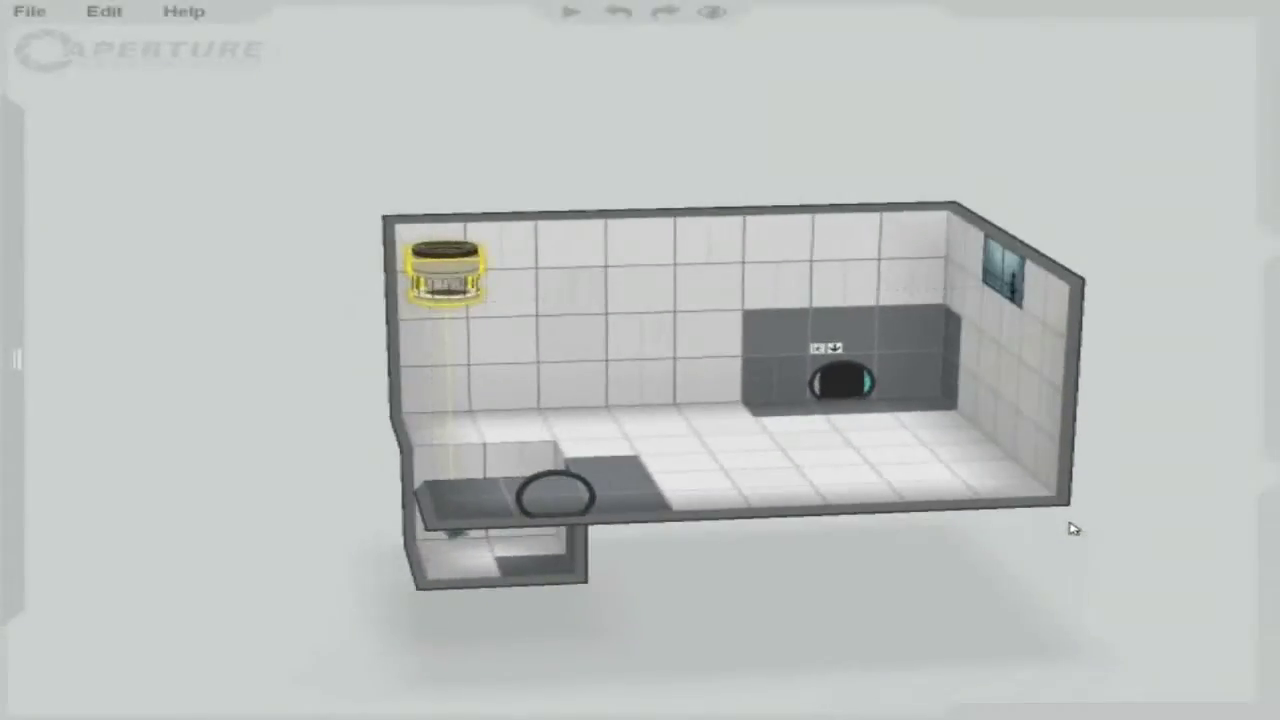
Place a pedestal button on the floor in the back corner beside the pit and connect it to the cube dropper
mouse_move(11, 114)
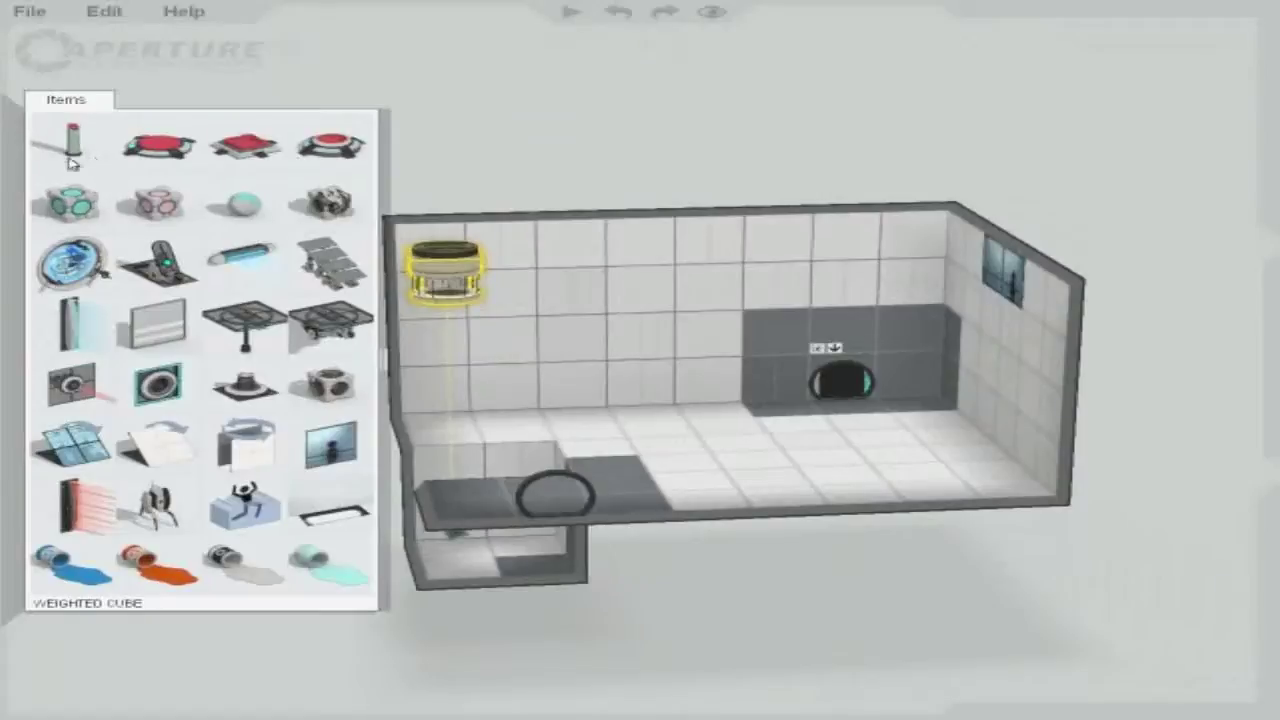
drag(72, 140, 413, 416)
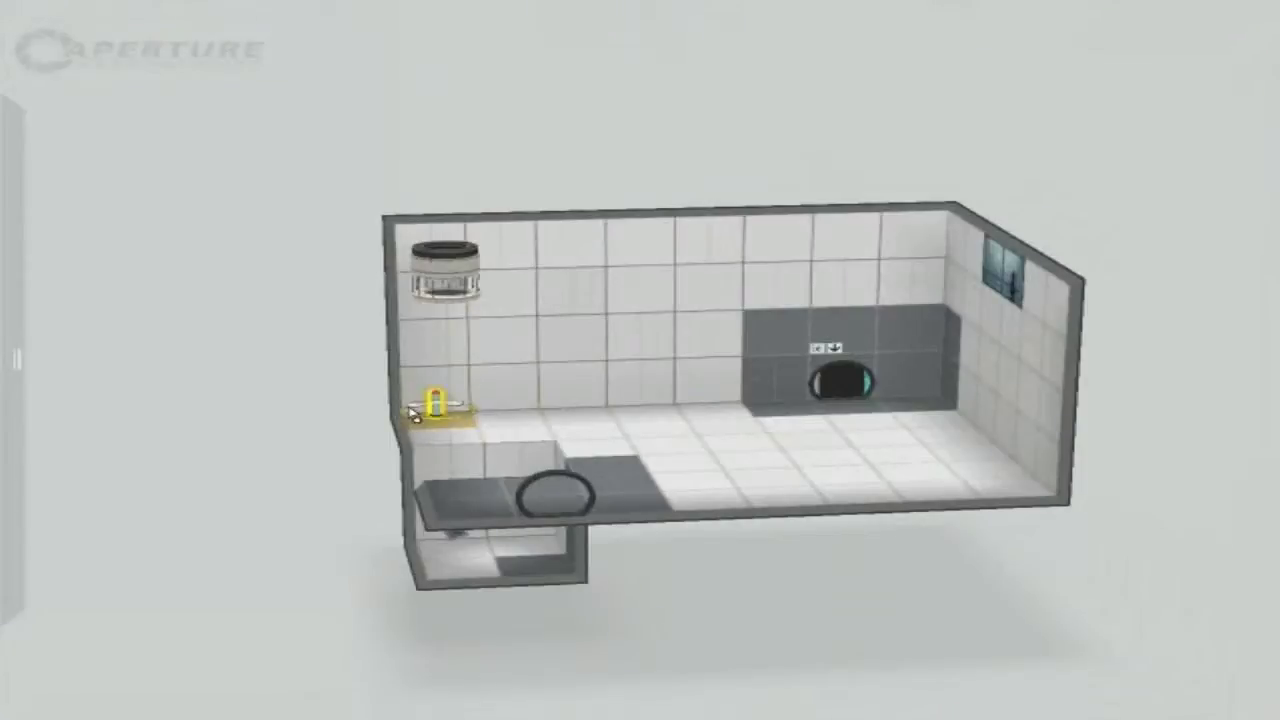
right_click(416, 412)
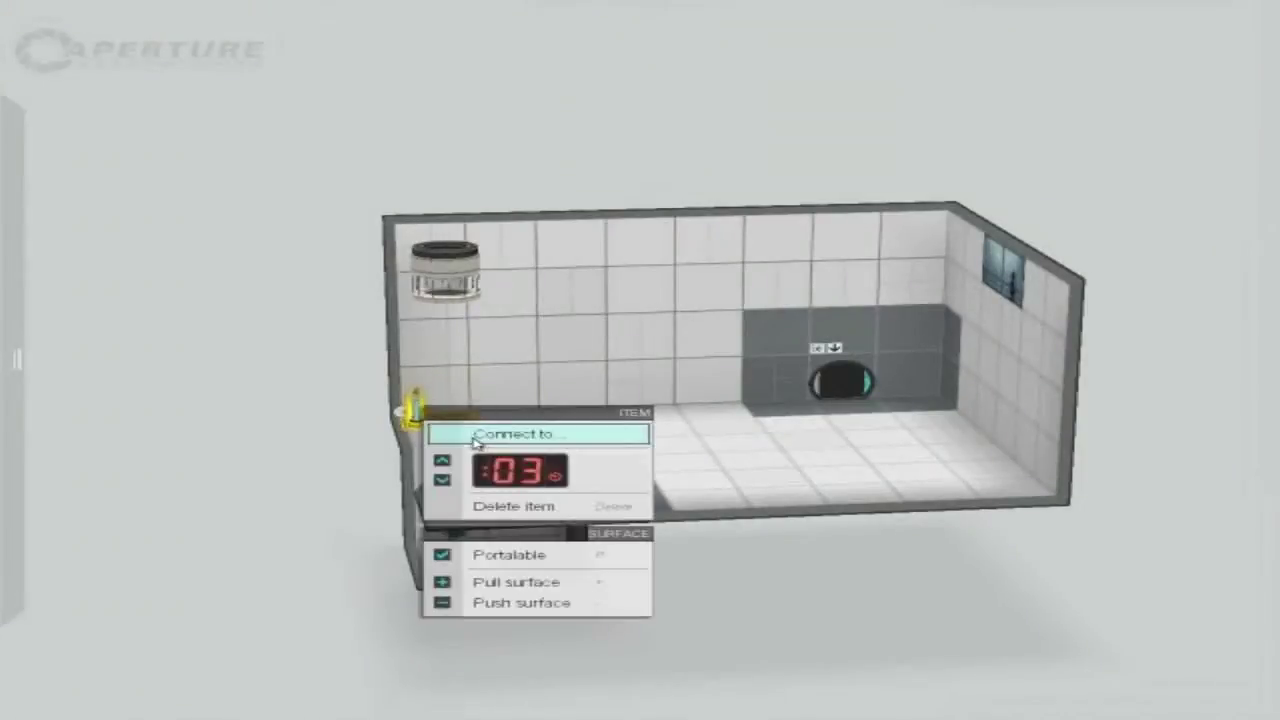
click(471, 434)
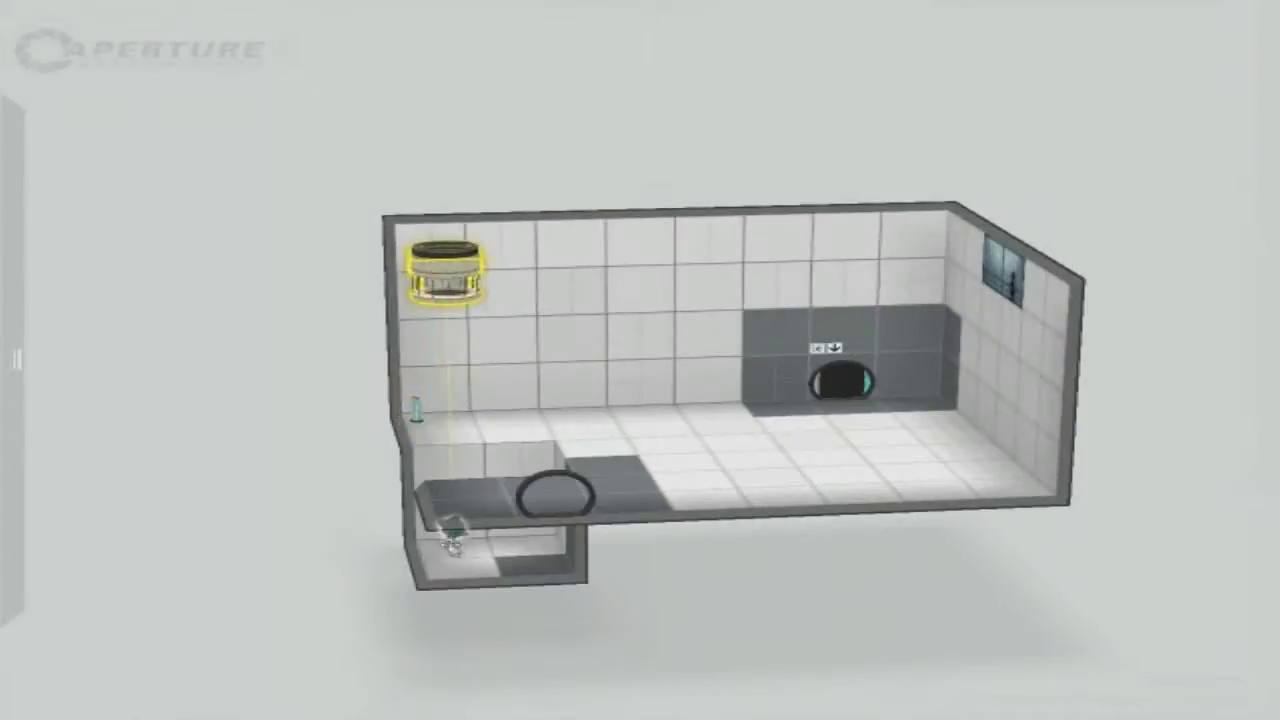
Place a floor button near the exit door and move the observation room to the upper part of the wall holding that door
mouse_move(9, 187)
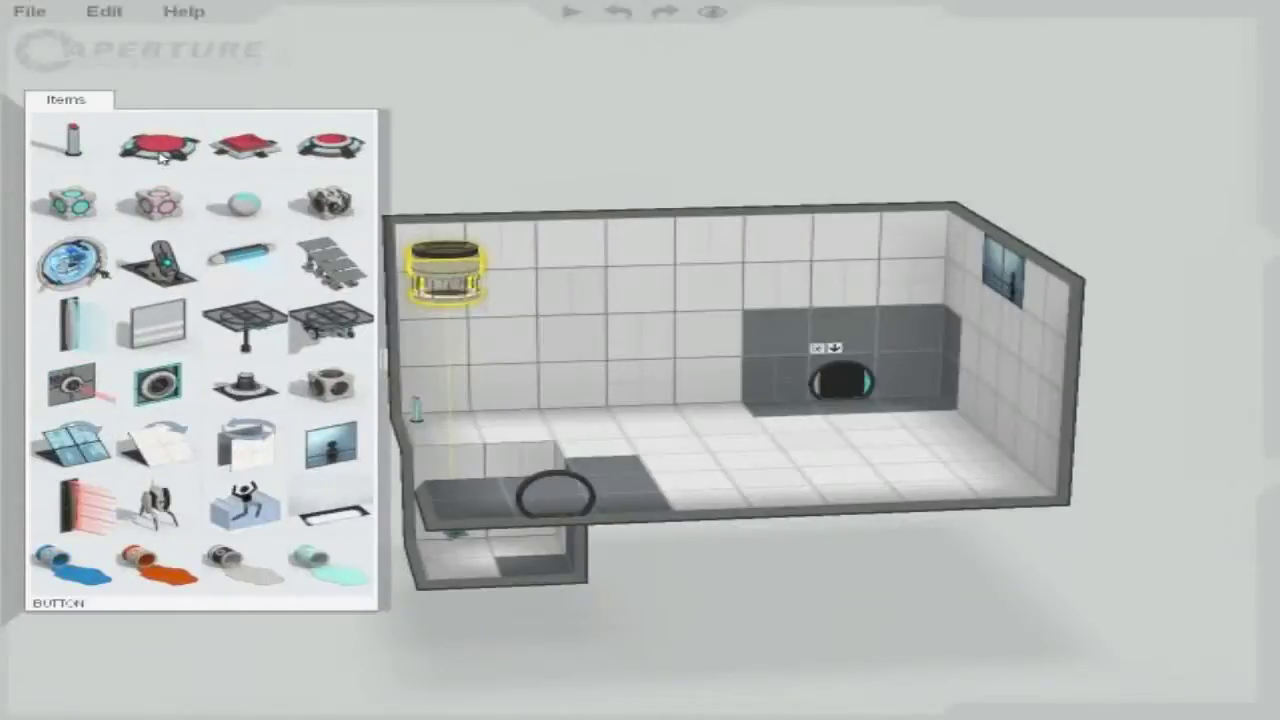
drag(160, 147, 945, 435)
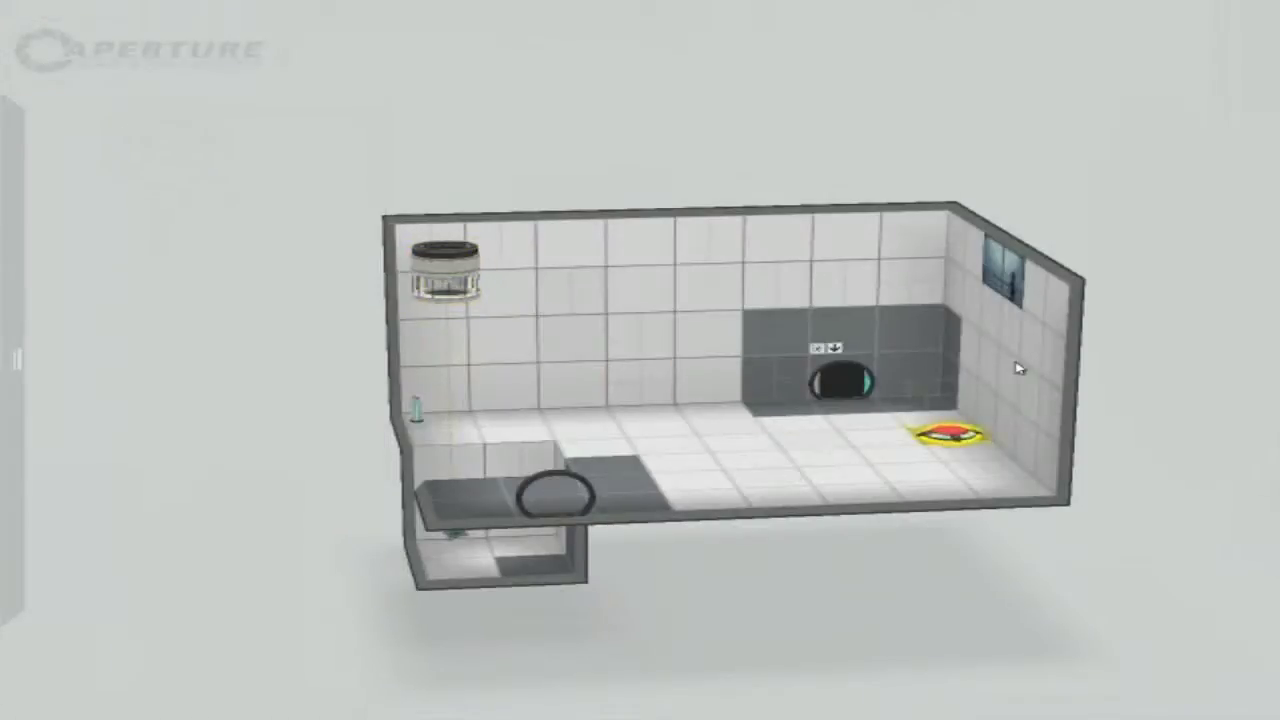
drag(1007, 290, 709, 236)
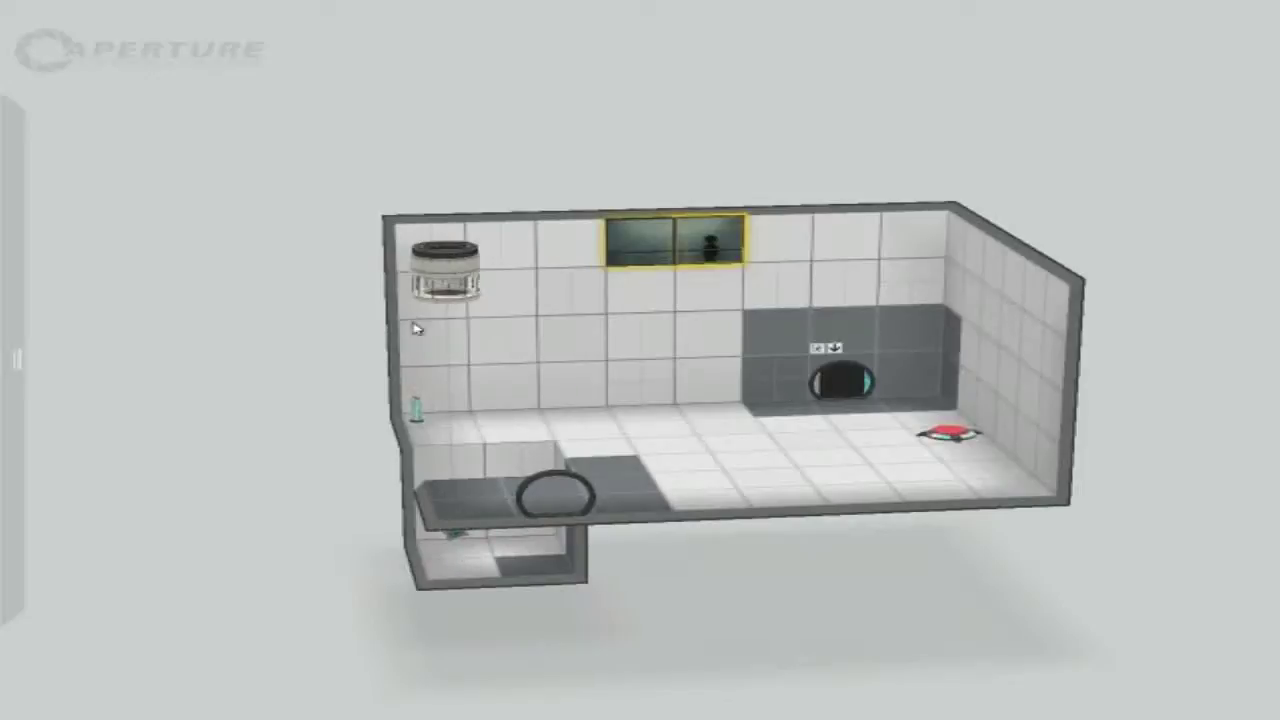
Move the cube dropper over the dark tile of the pit floor and make that tile portalable
click(424, 528)
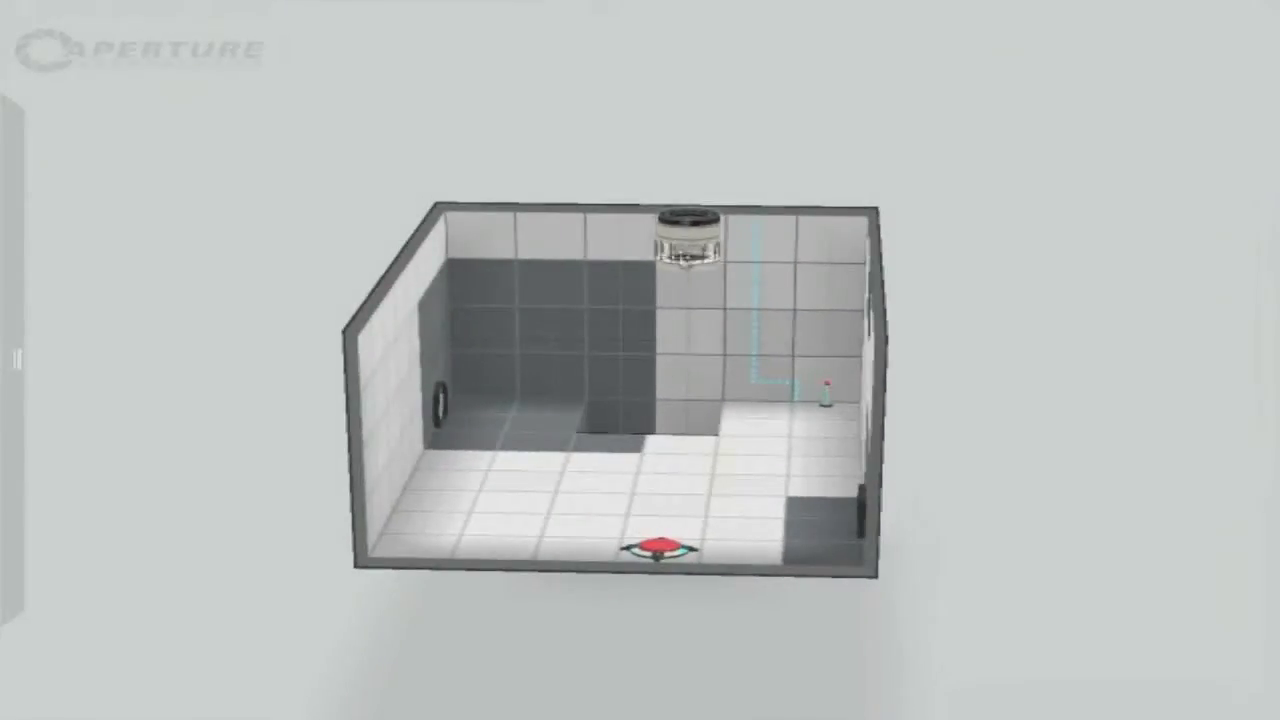
drag(688, 232, 626, 238)
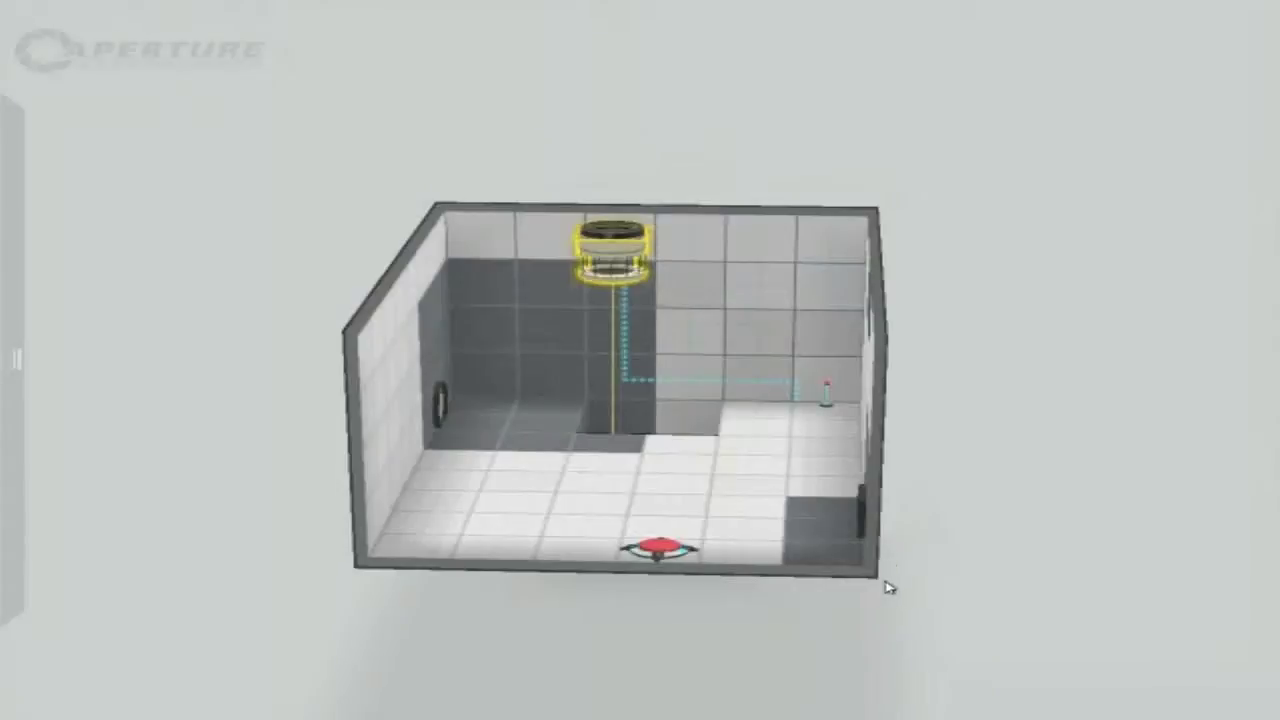
drag(874, 580, 982, 550)
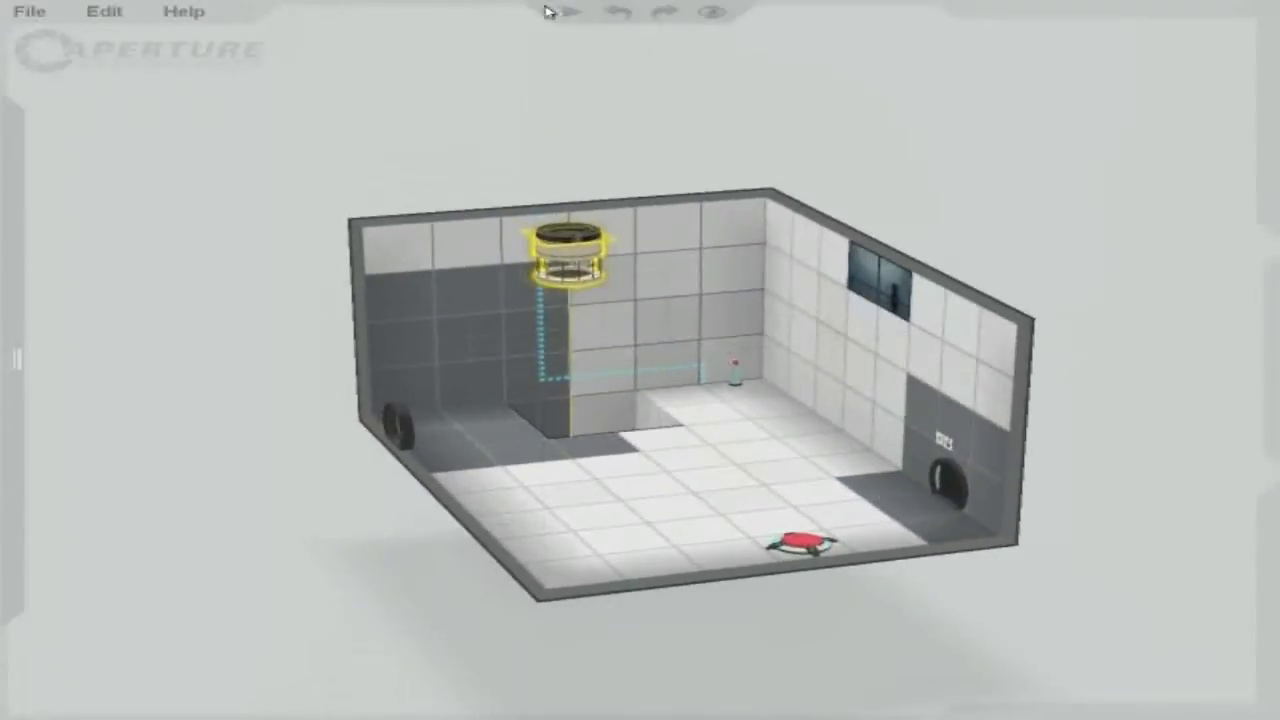
click(17, 18)
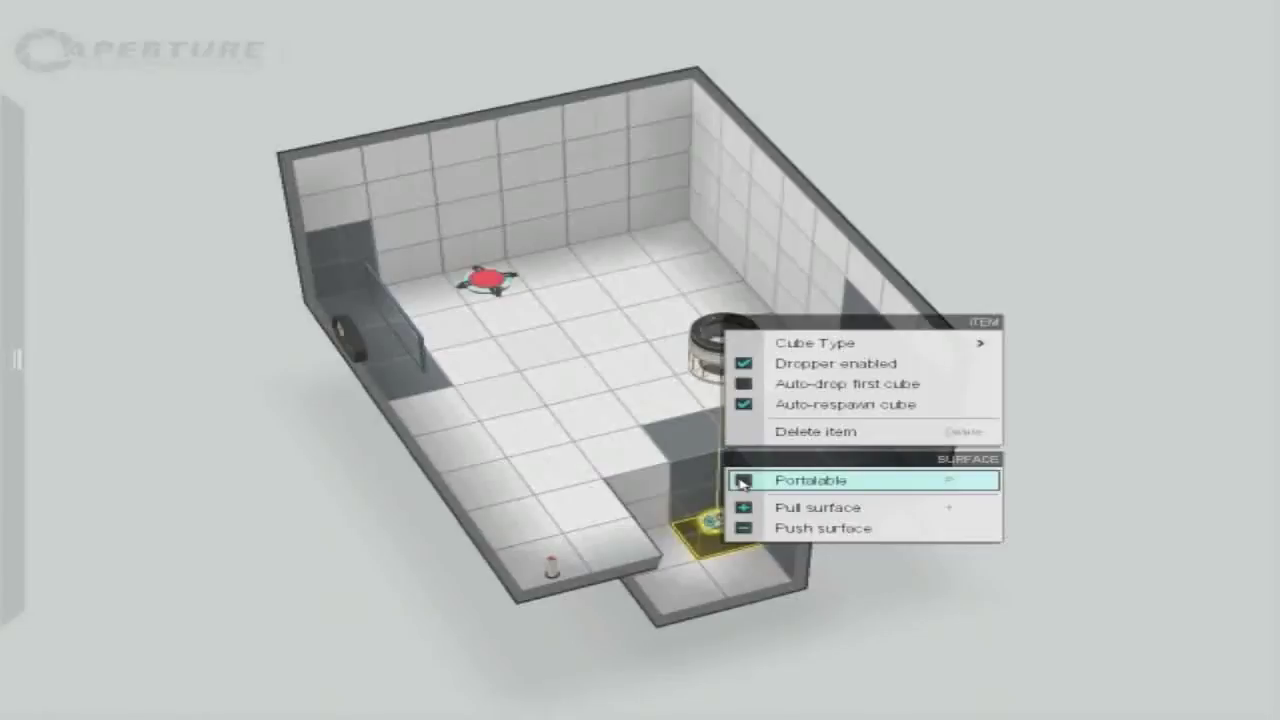
click(741, 481)
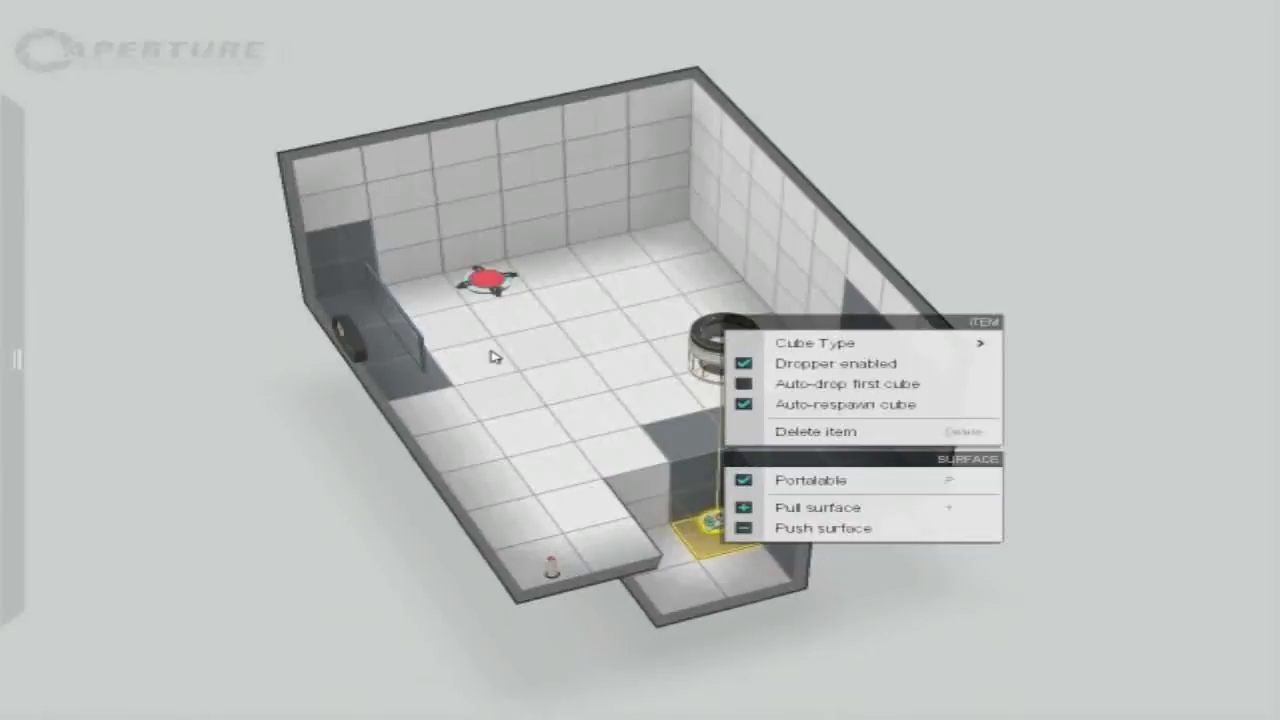
Connect the floor button to the exit door so that it controls the door
right_click(485, 282)
click(522, 316)
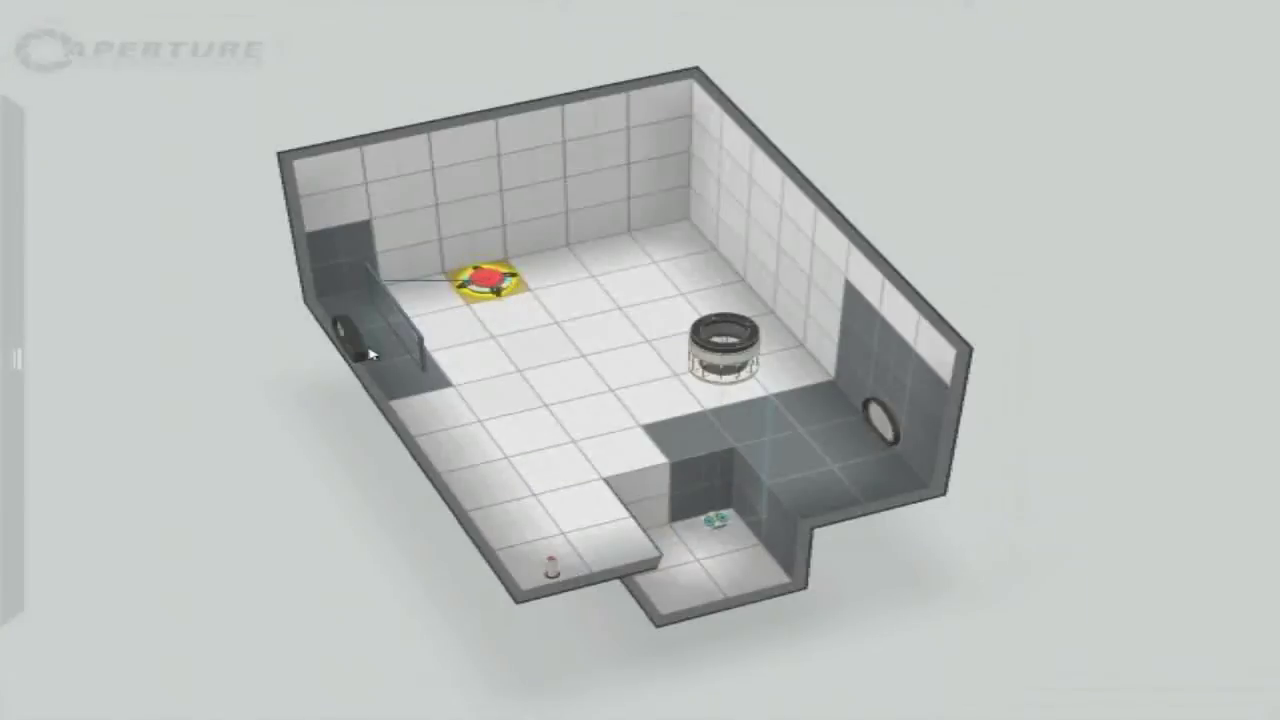
click(353, 345)
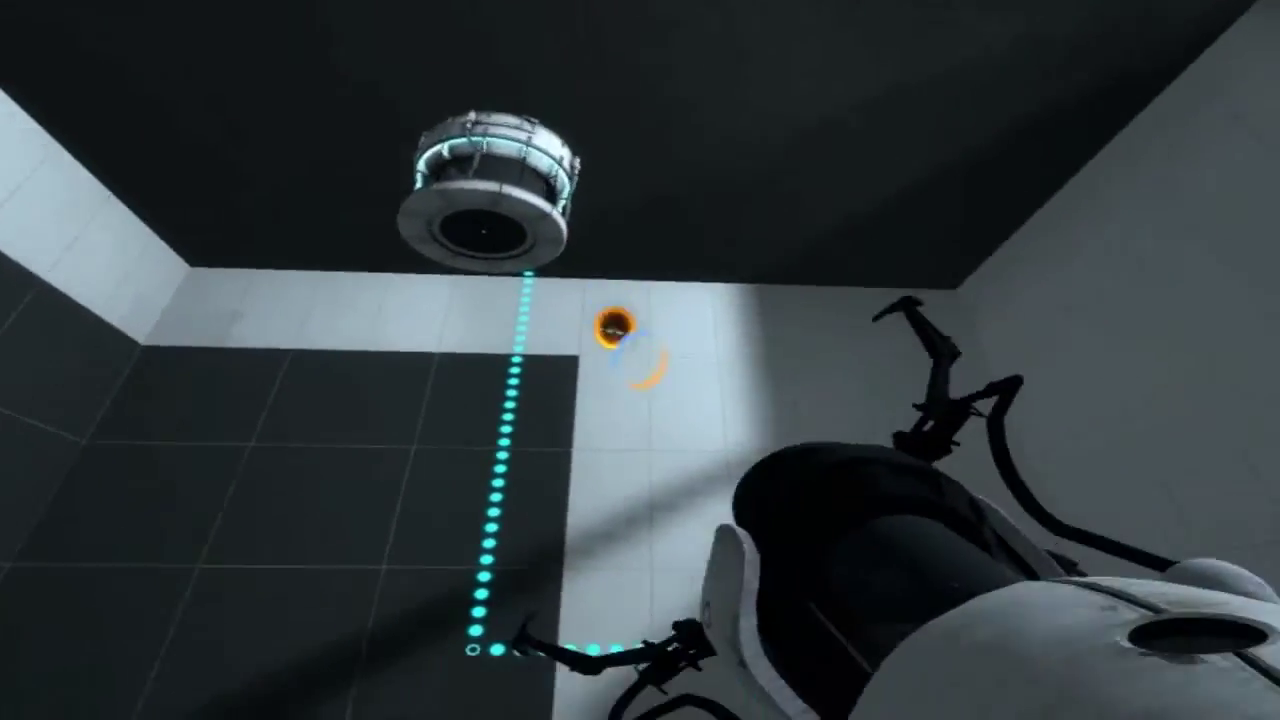
key(w)
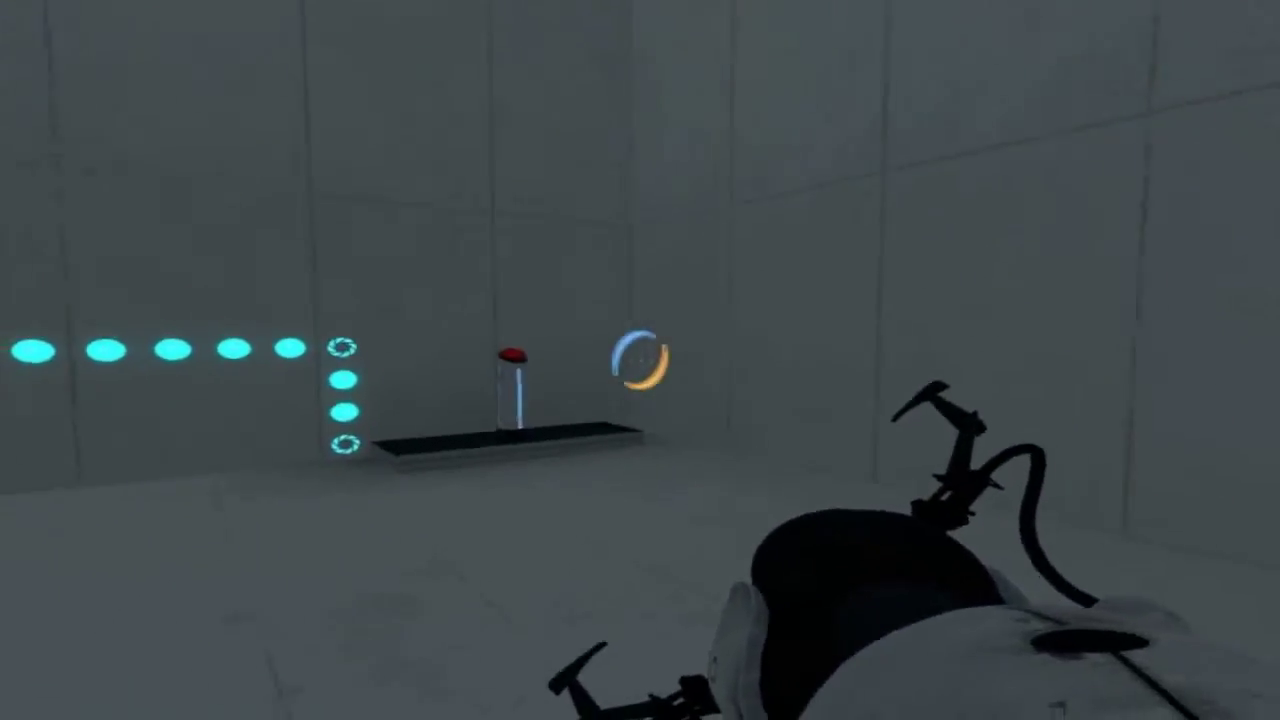
key(e)
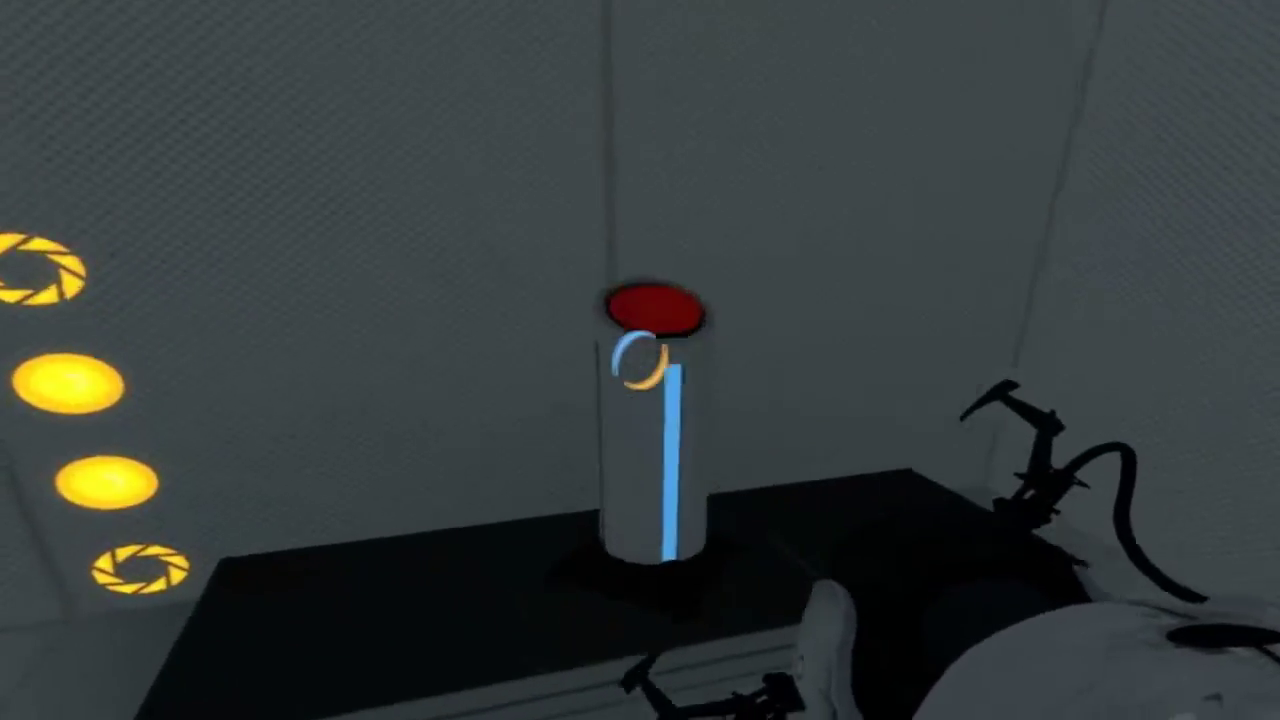
key(w)
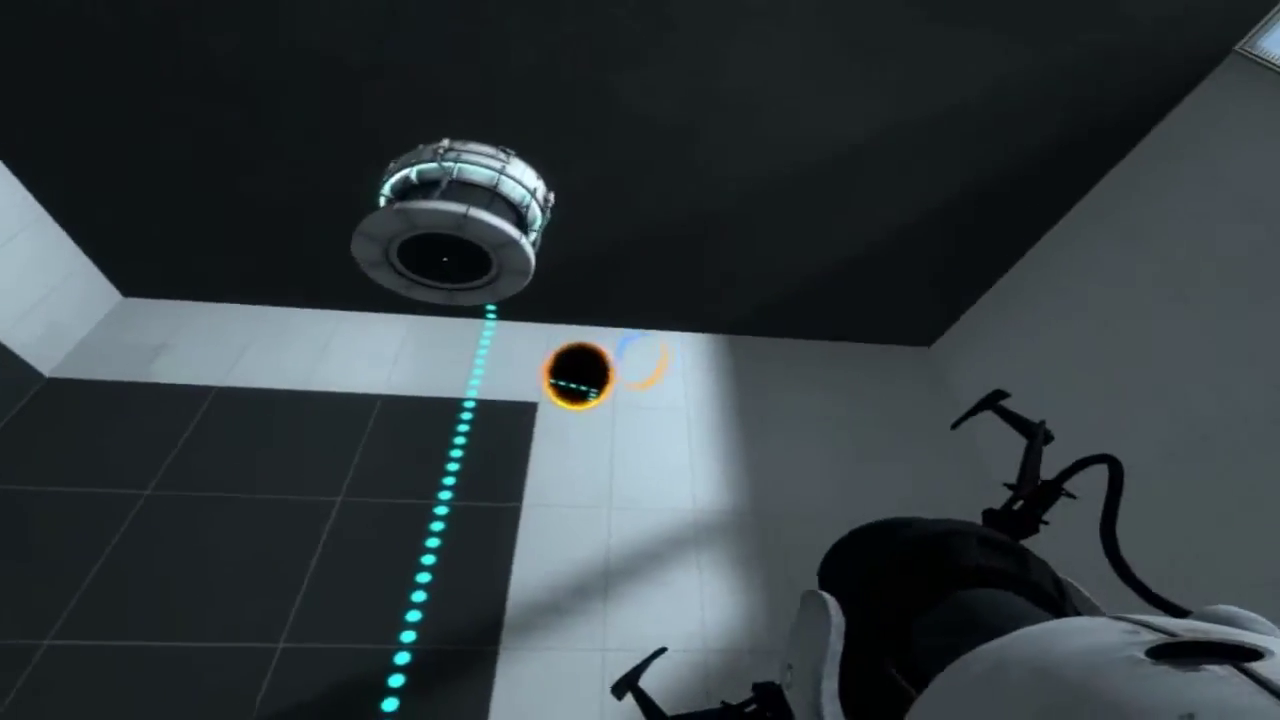
right_click(640, 360)
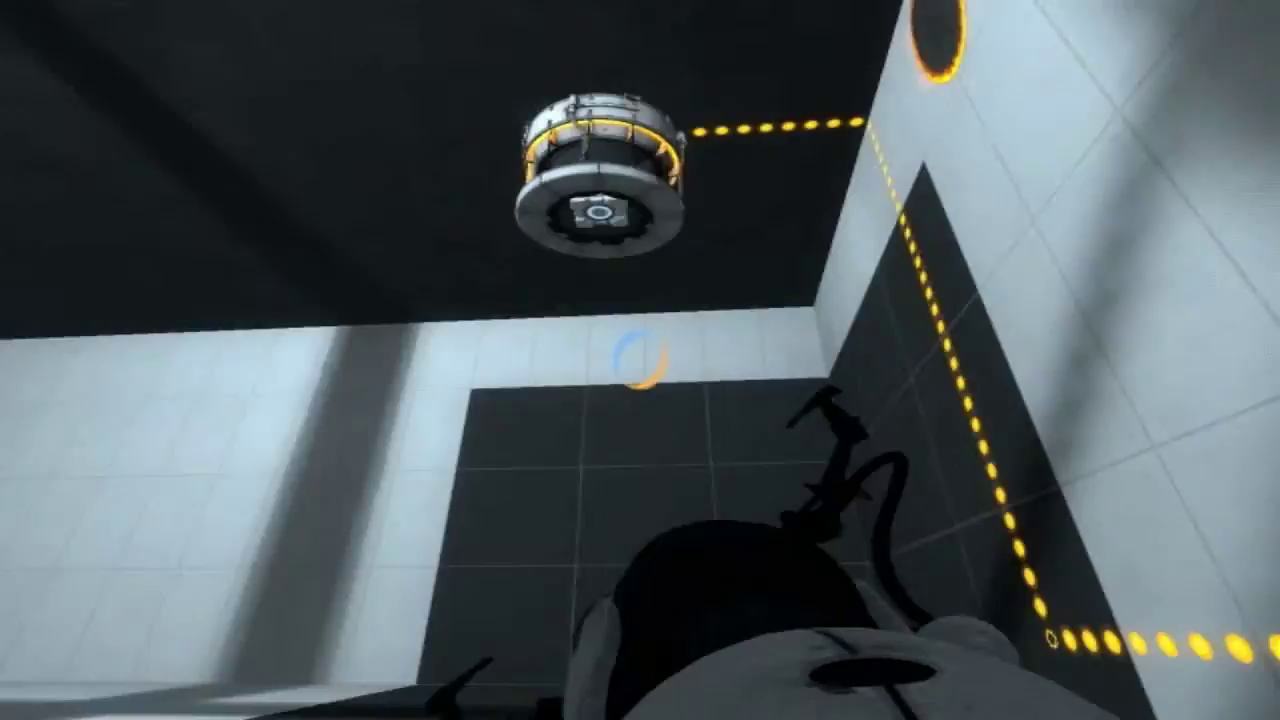
right_click(640, 360)
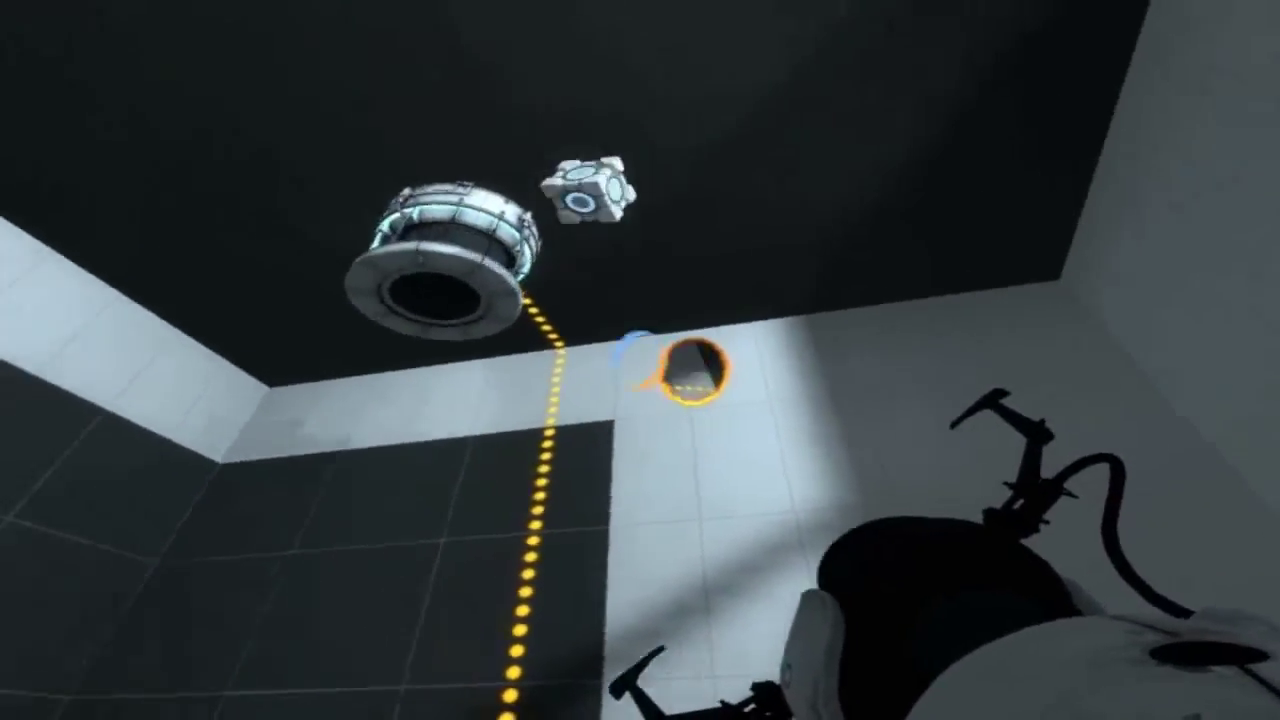
key(w)
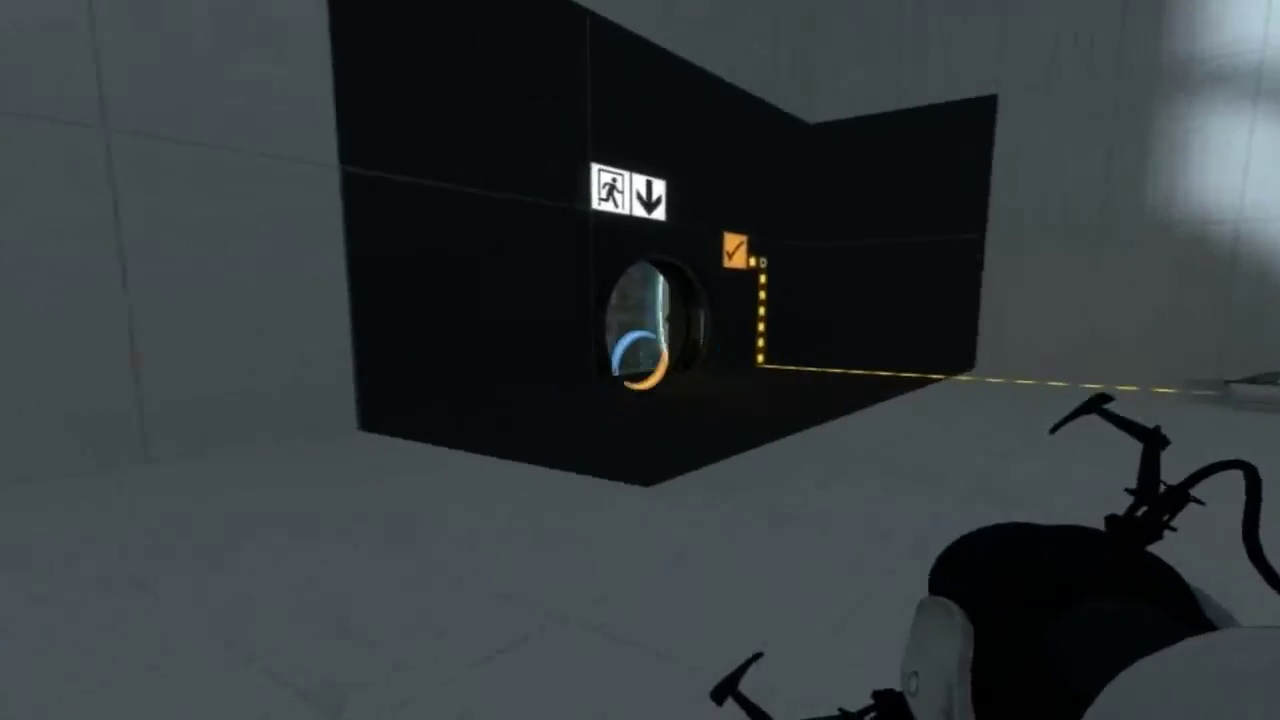
key(w)
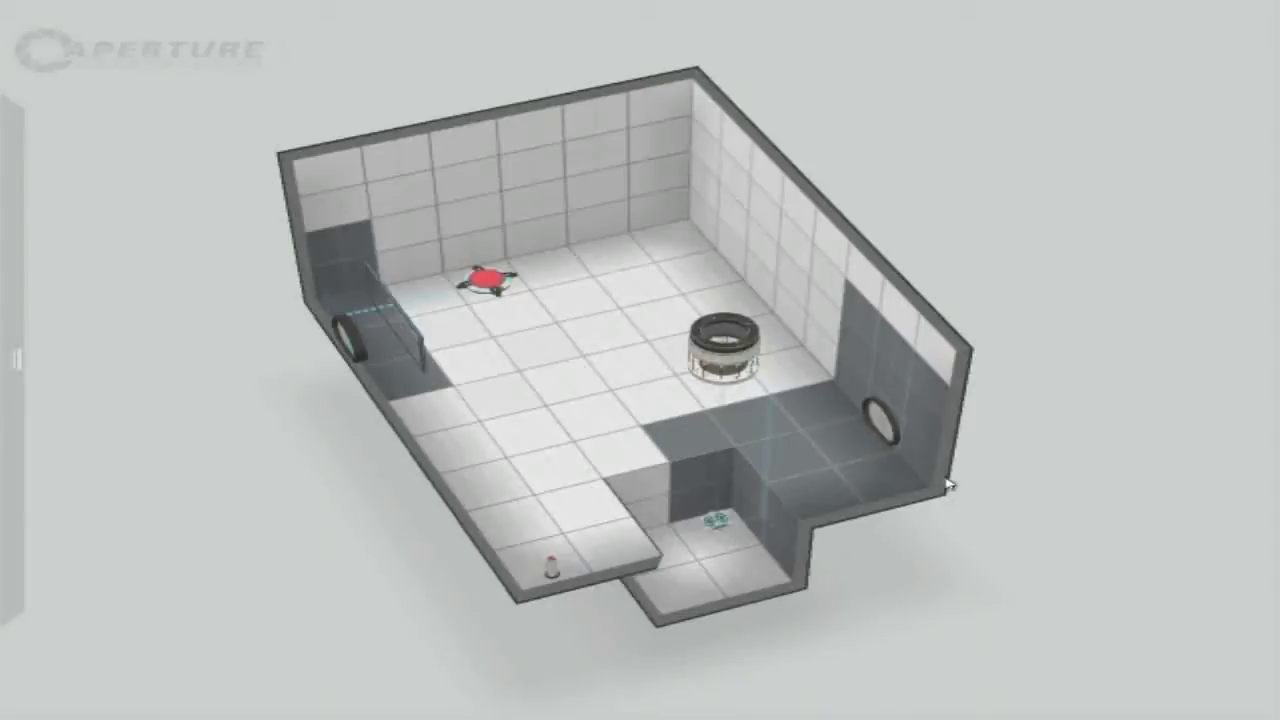
Open the Publish to Workshop form for the test chamber
middle_drag(950, 485, 990, 365)
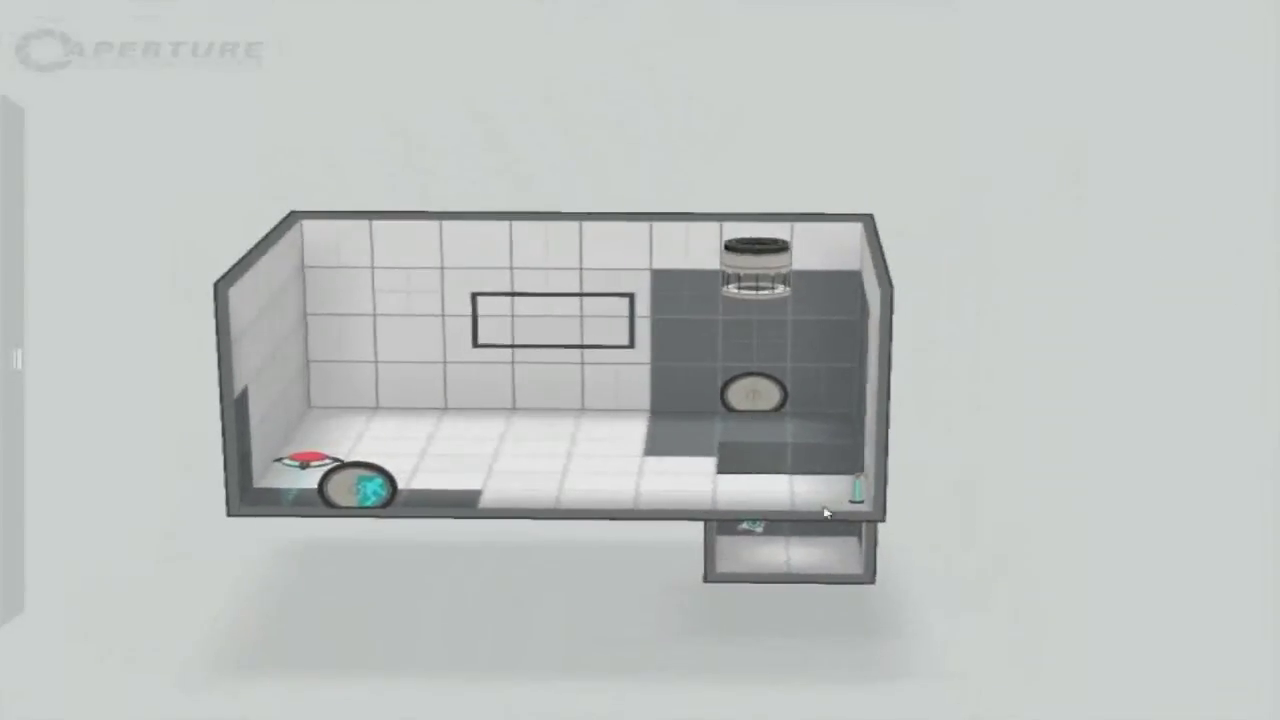
right_drag(826, 513, 520, 462)
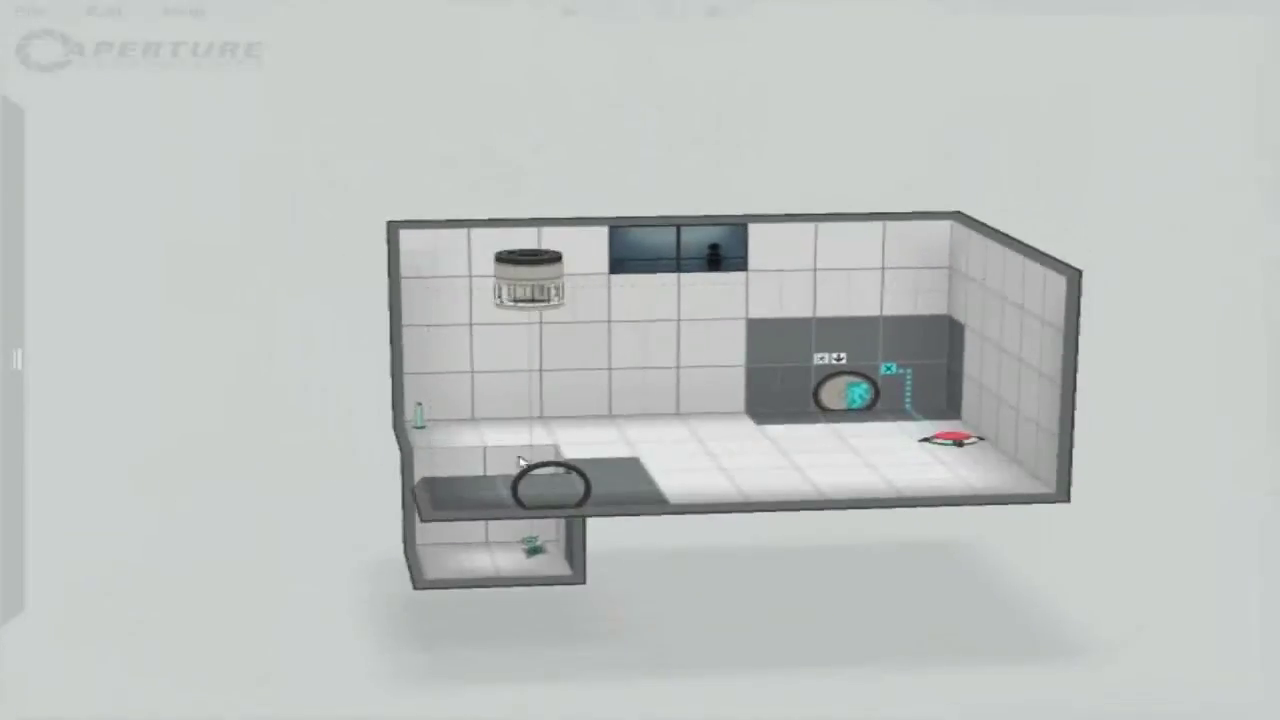
mouse_move(540, 10)
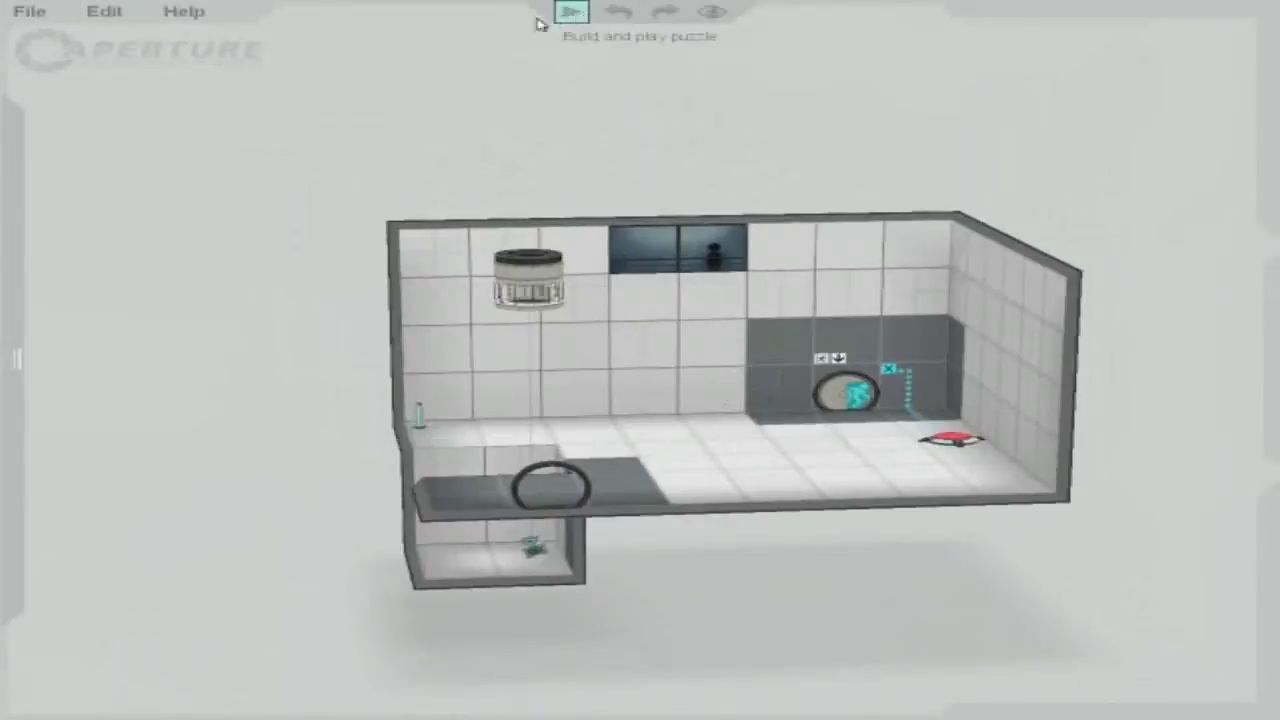
click(29, 12)
click(62, 180)
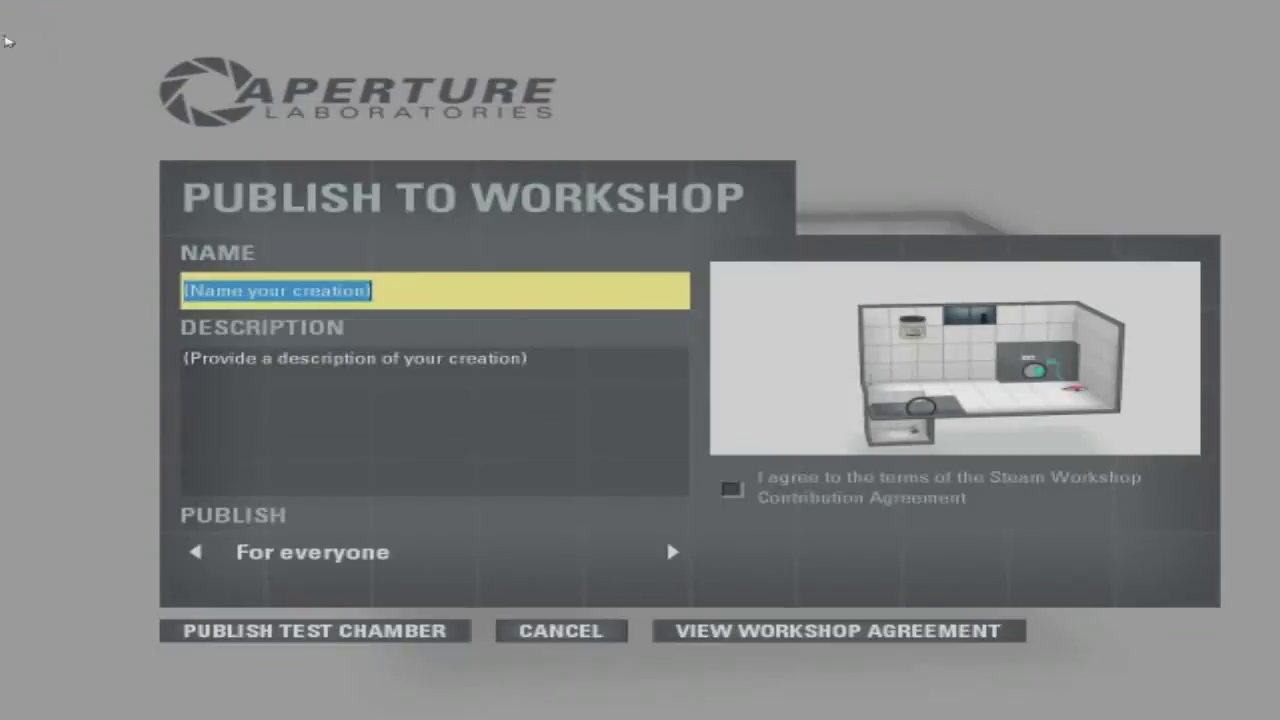
Agree to the Steam Workshop Contribution Agreement and set the publishing visibility to For everyone
click(732, 489)
click(673, 552)
click(673, 552)
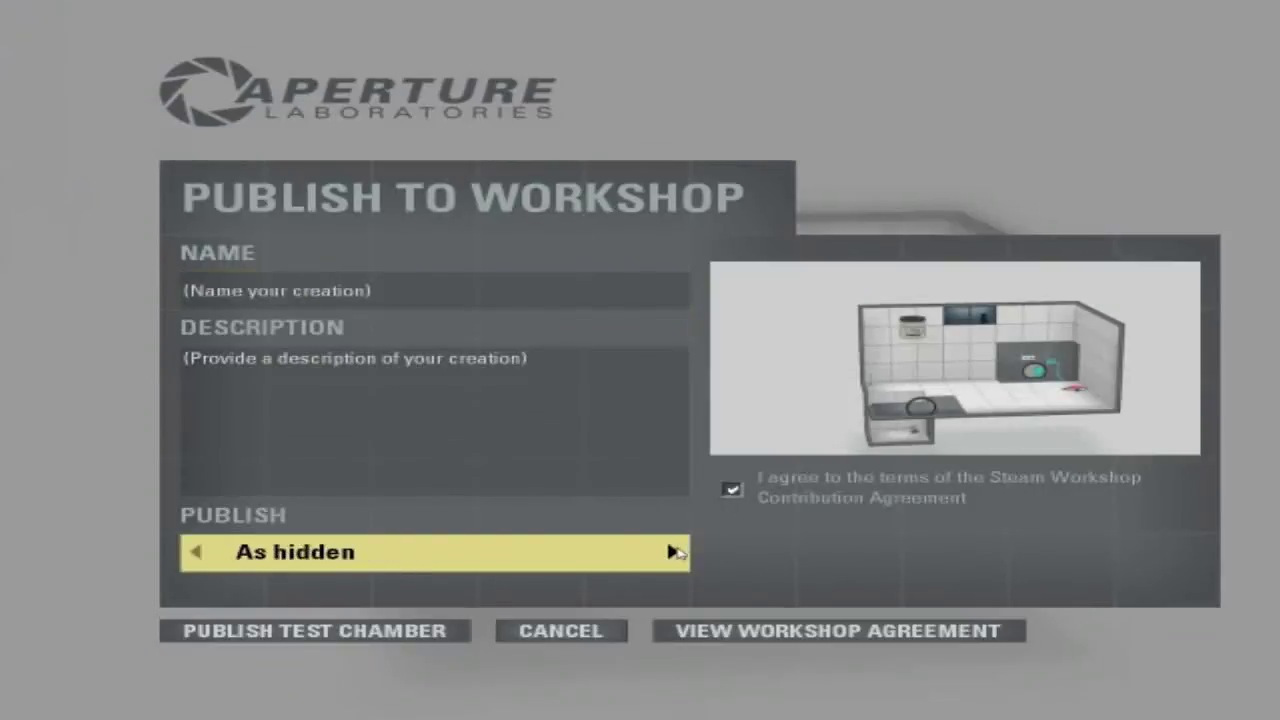
click(673, 552)
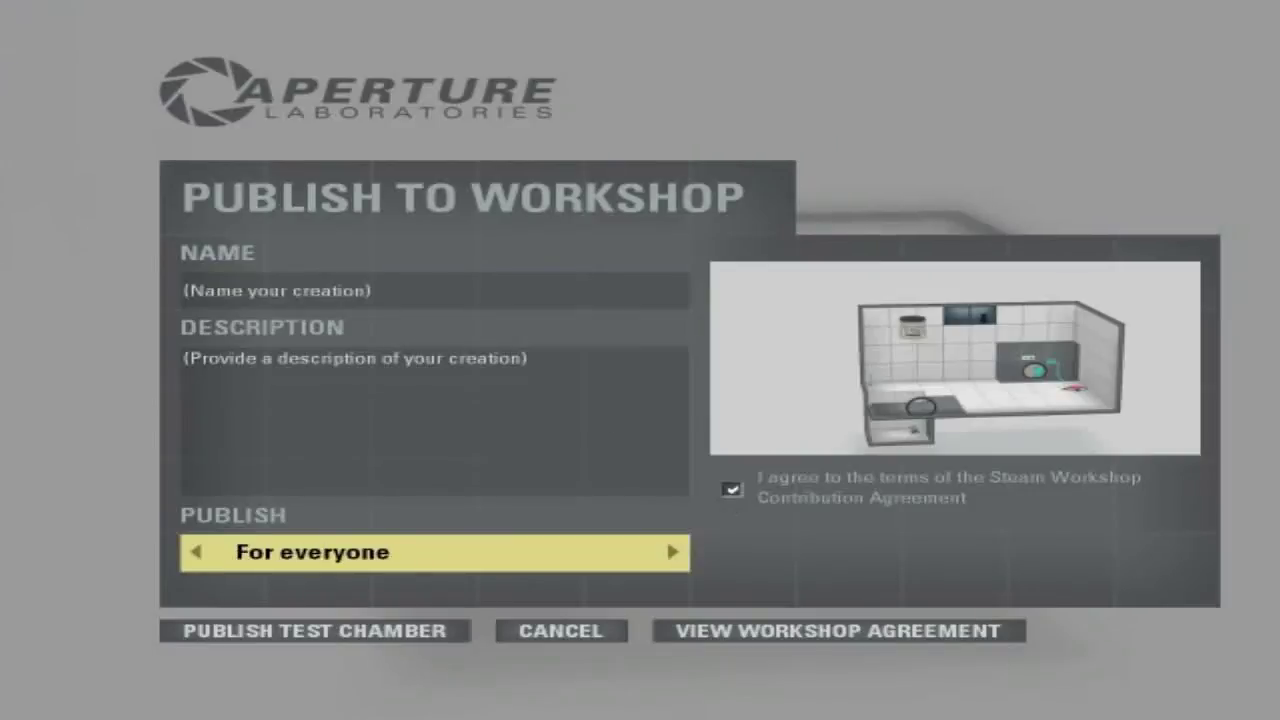
Select the placeholder text in the creation's name and description fields
drag(400, 291, 163, 316)
drag(530, 360, 2, 369)
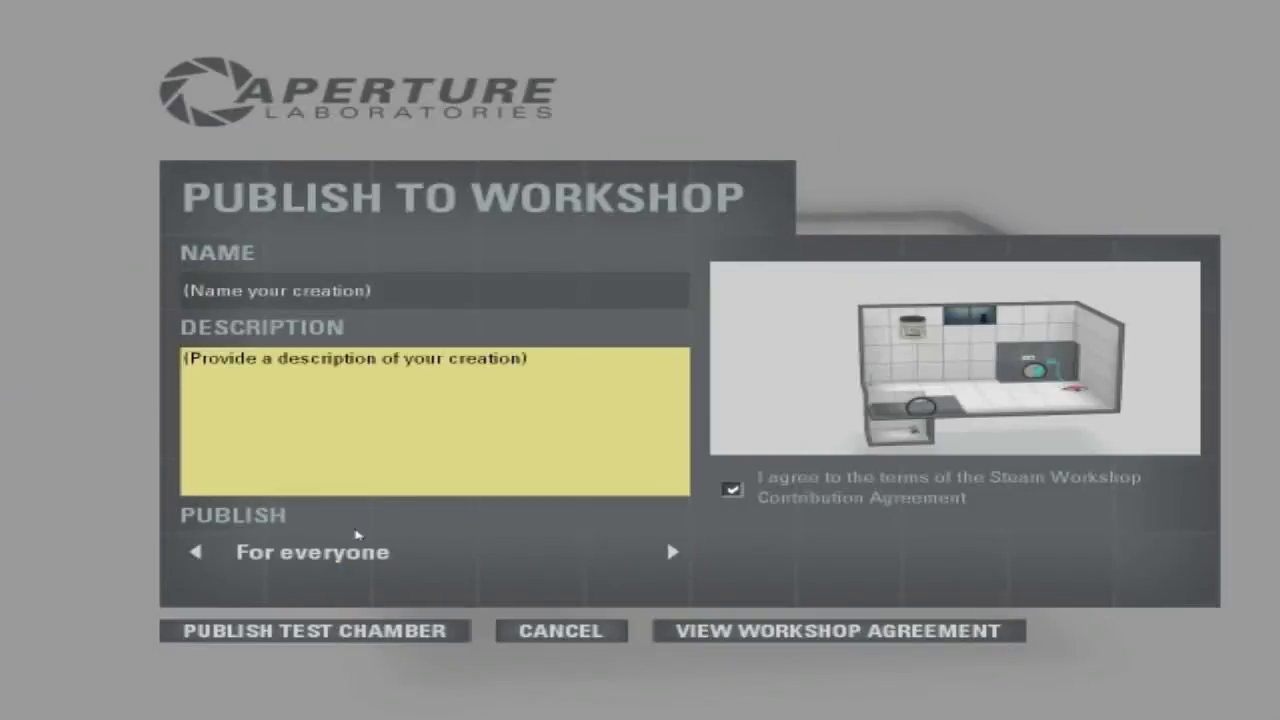